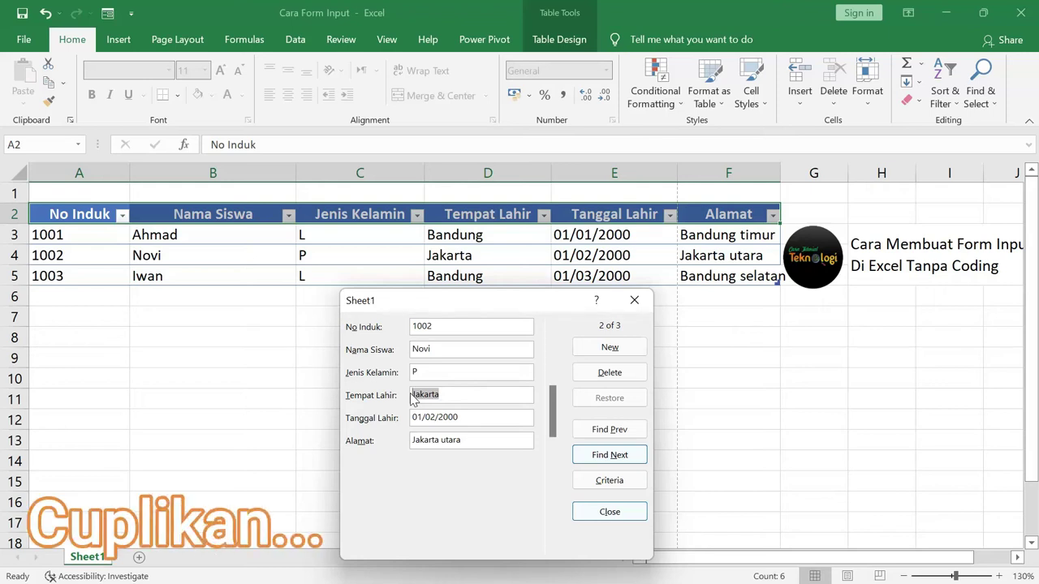
Enter Surabaya as the second student's Tempat Lahir in the data form and save the record.
{"action": "type", "text": "Surabay"}
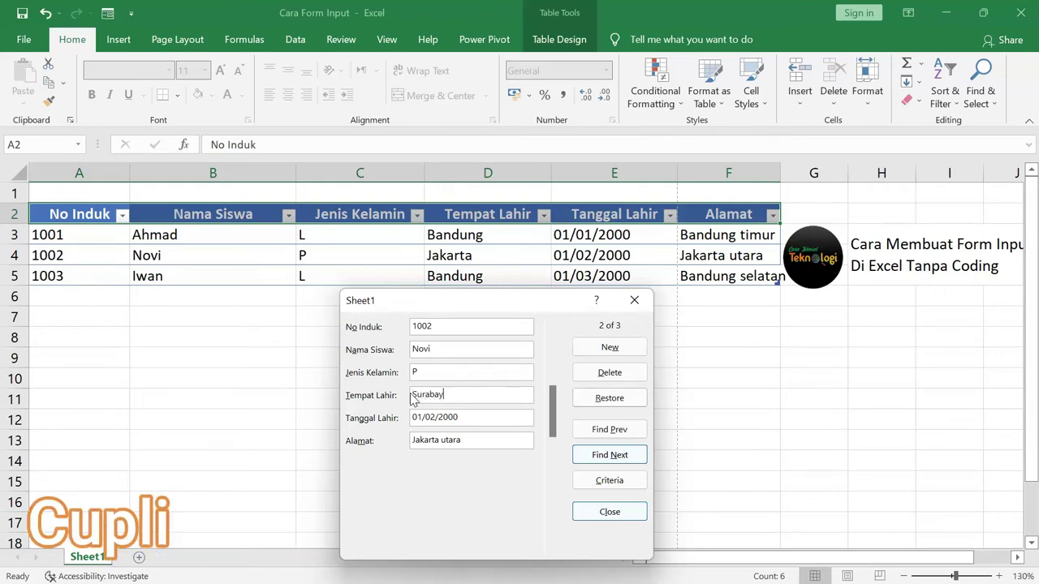
{"action": "type", "text": "a"}
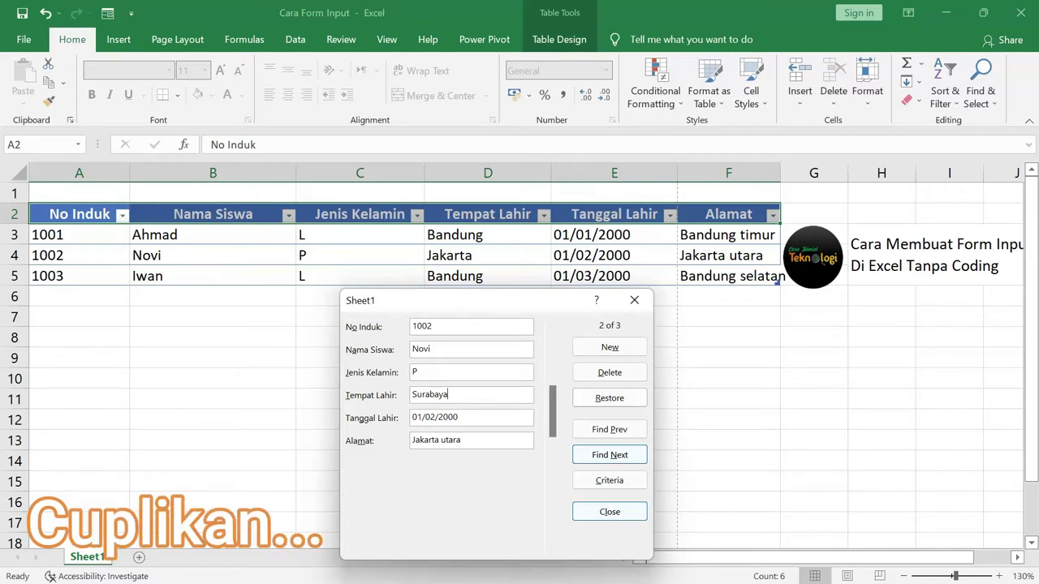
{"action": "key", "text": "Return"}
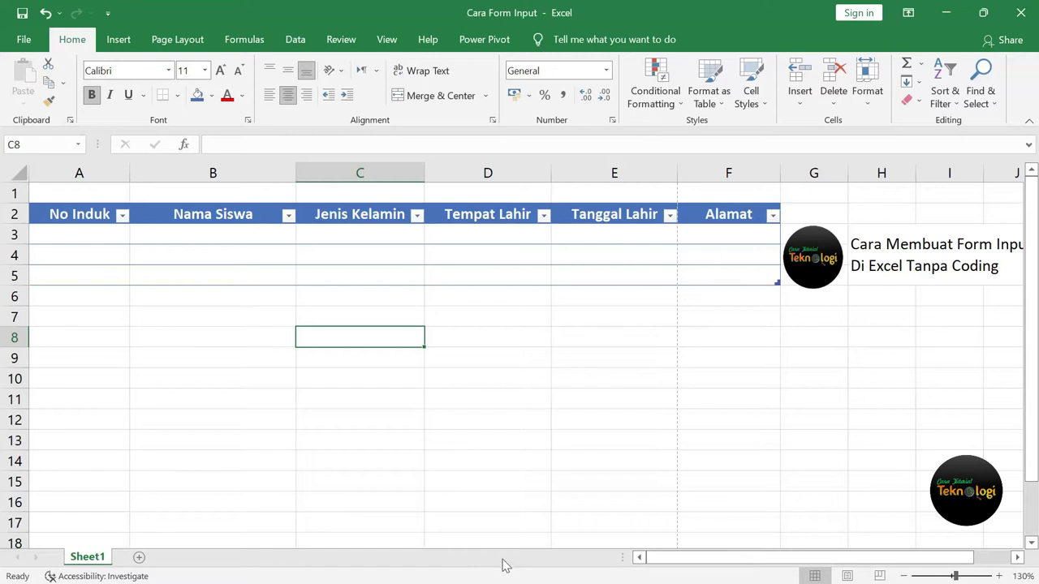
{"action": "left_click_drag", "start_coordinate": [791, 560], "coordinate": [844, 561]}
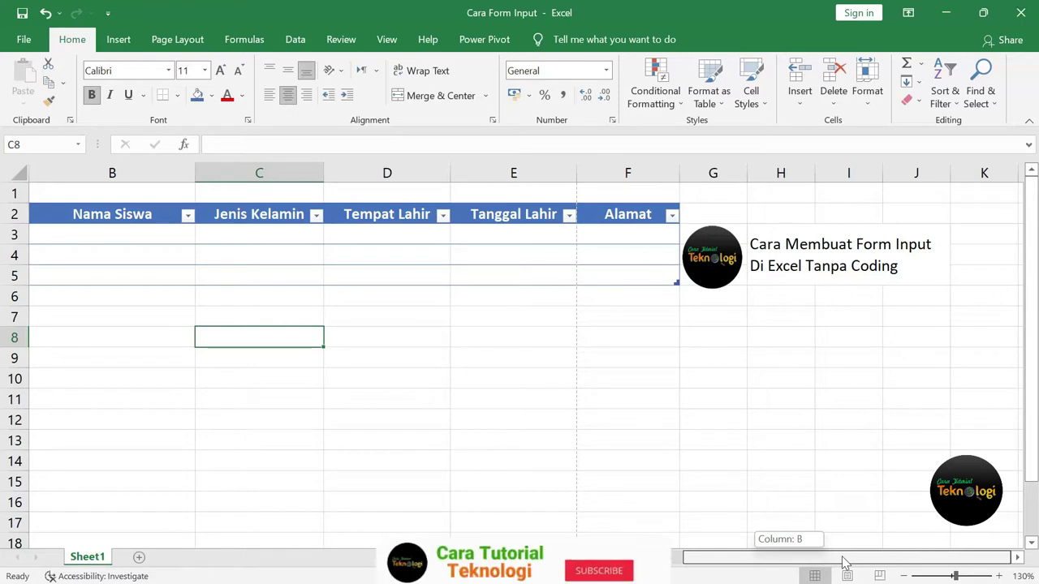
{"action": "left_click_drag", "start_coordinate": [843, 562], "coordinate": [767, 563]}
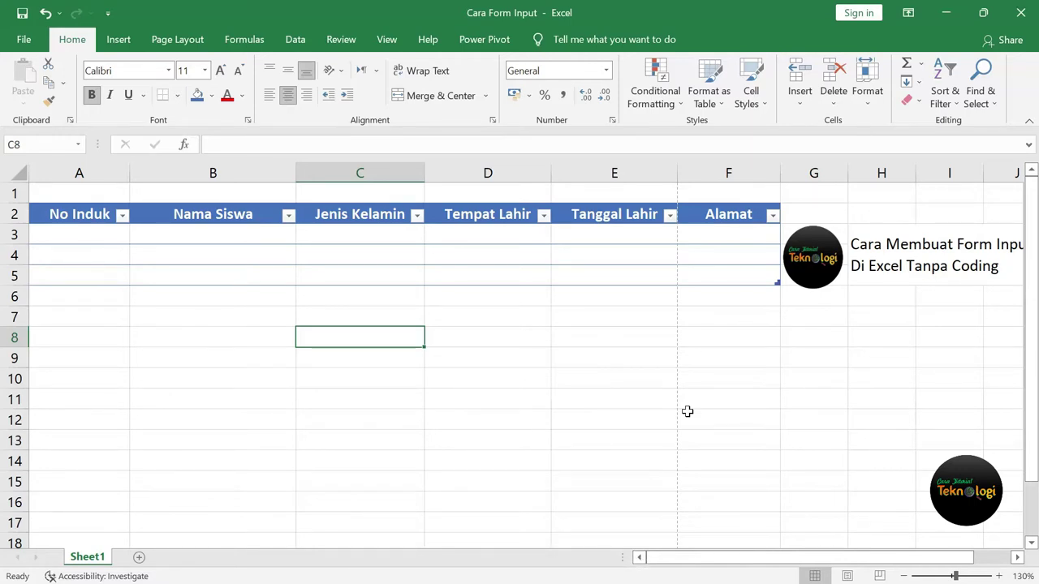
{"action": "left_click", "coordinate": [719, 560]}
{"action": "left_click", "coordinate": [519, 358]}
{"action": "left_click", "coordinate": [86, 239]}
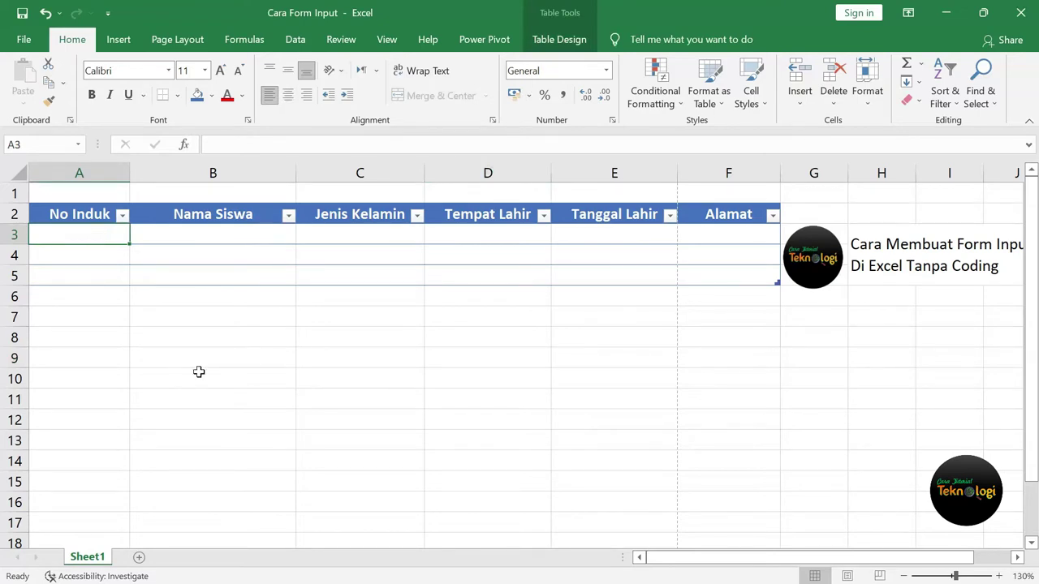
Fill row 3 with student 1001 Ahmad, L, Bandung, 01/01/2000, Bandung timur.
{"action": "type", "text": "1001"}
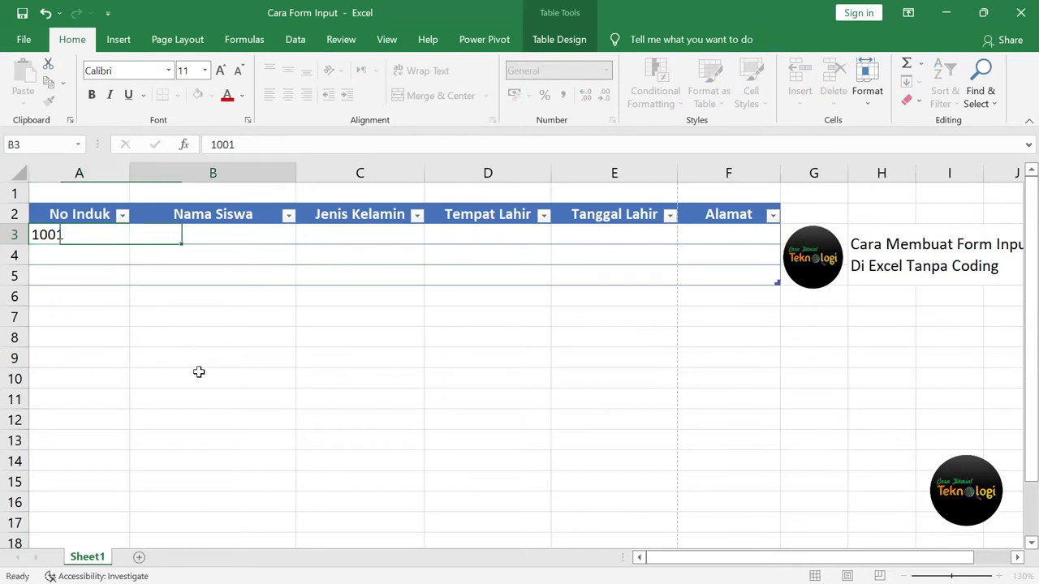
{"action": "type", "text": "Ahmad"}
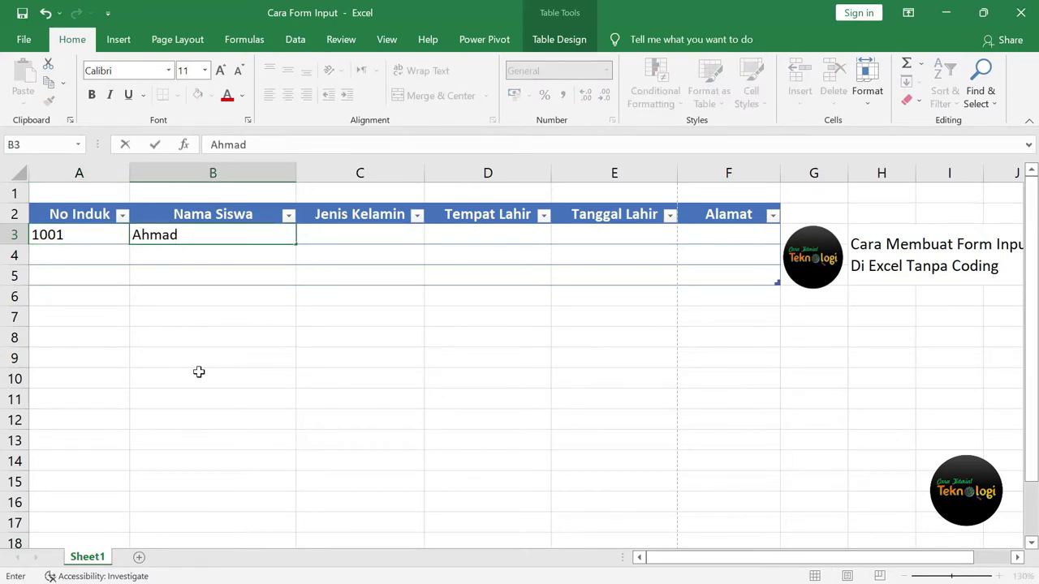
{"action": "key", "text": "Tab"}
{"action": "type", "text": "L"}
{"action": "key", "text": "Tab"}
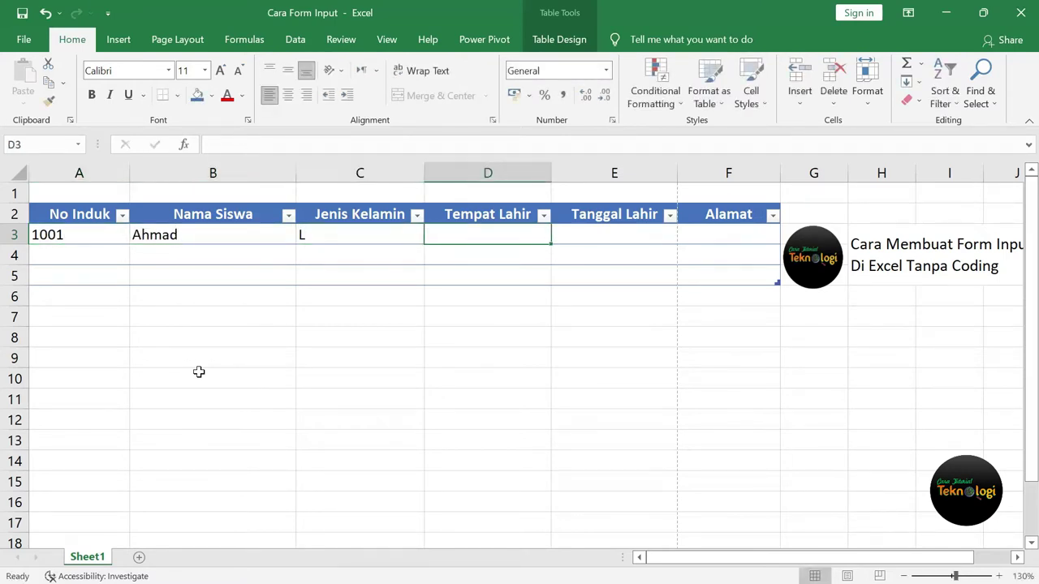
{"action": "type", "text": "Bandung"}
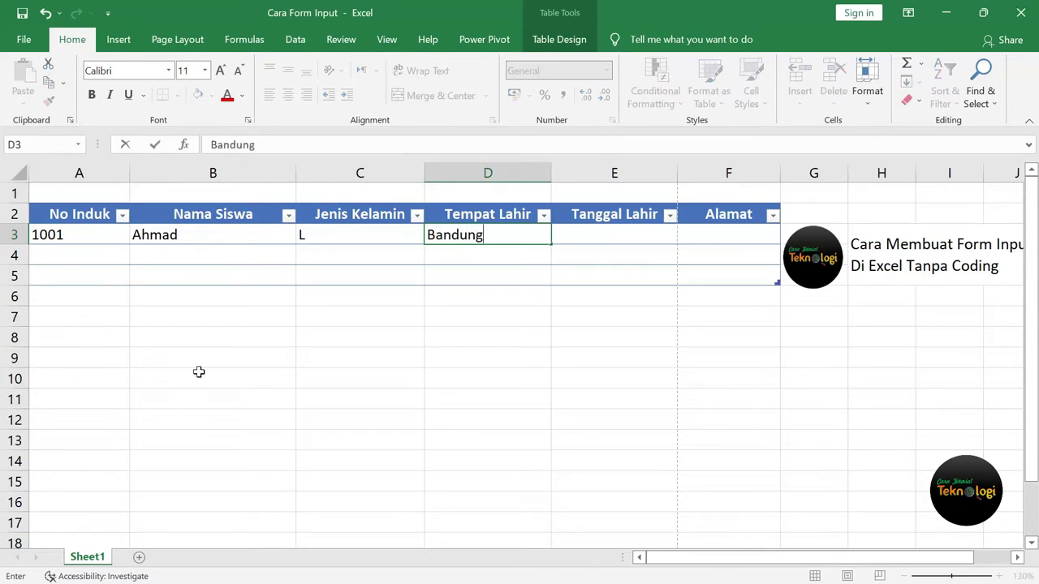
{"action": "key", "text": "Tab"}
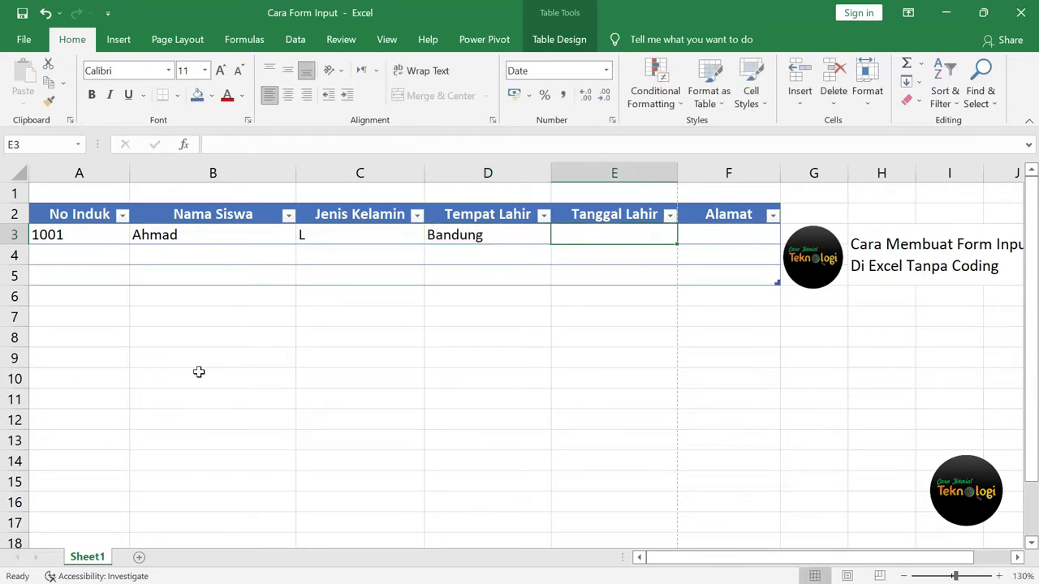
{"action": "type", "text": "1/1/2000"}
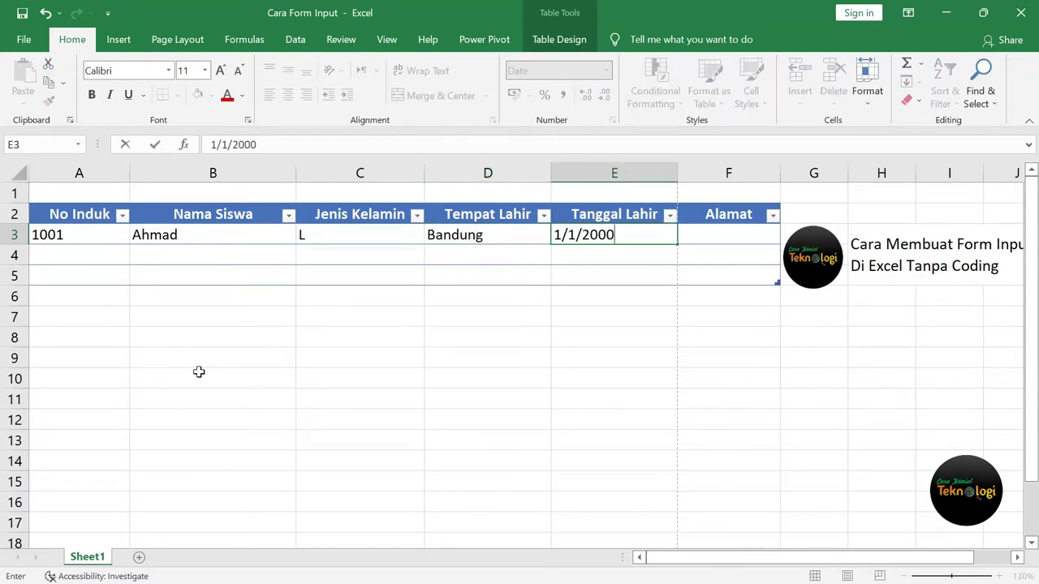
{"action": "key", "text": "Tab"}
{"action": "type", "text": "V"}
{"action": "key", "text": "BackSpace"}
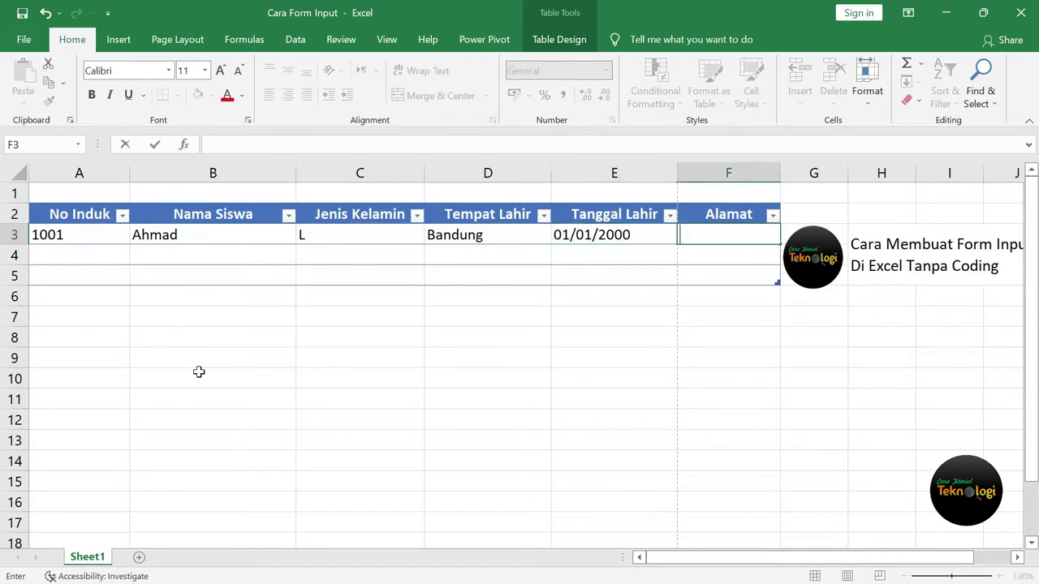
{"action": "type", "text": "Bandung t"}
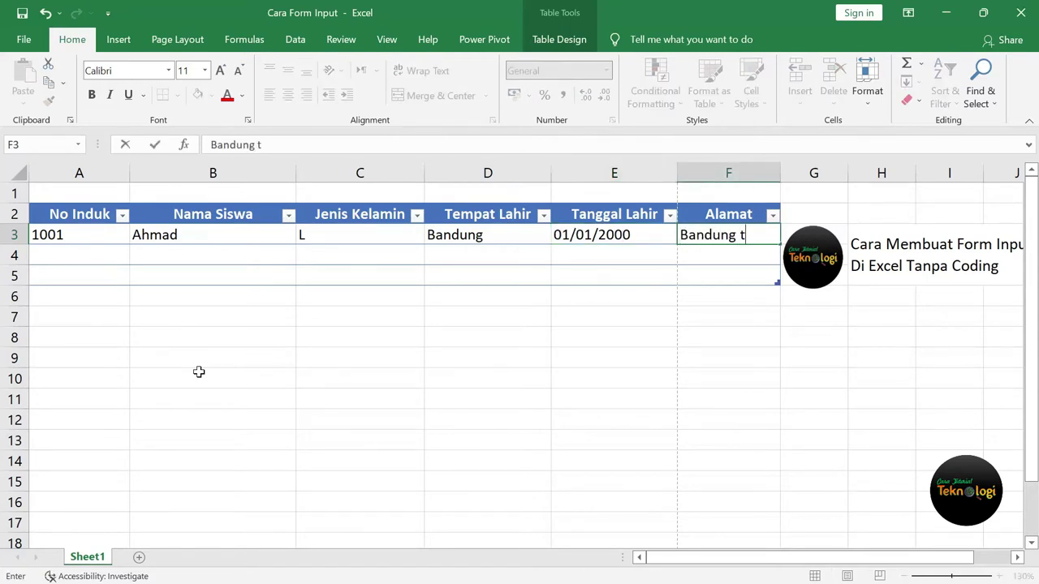
{"action": "type", "text": "imur"}
{"action": "key", "text": "Return"}
{"action": "left_click", "coordinate": [229, 338]}
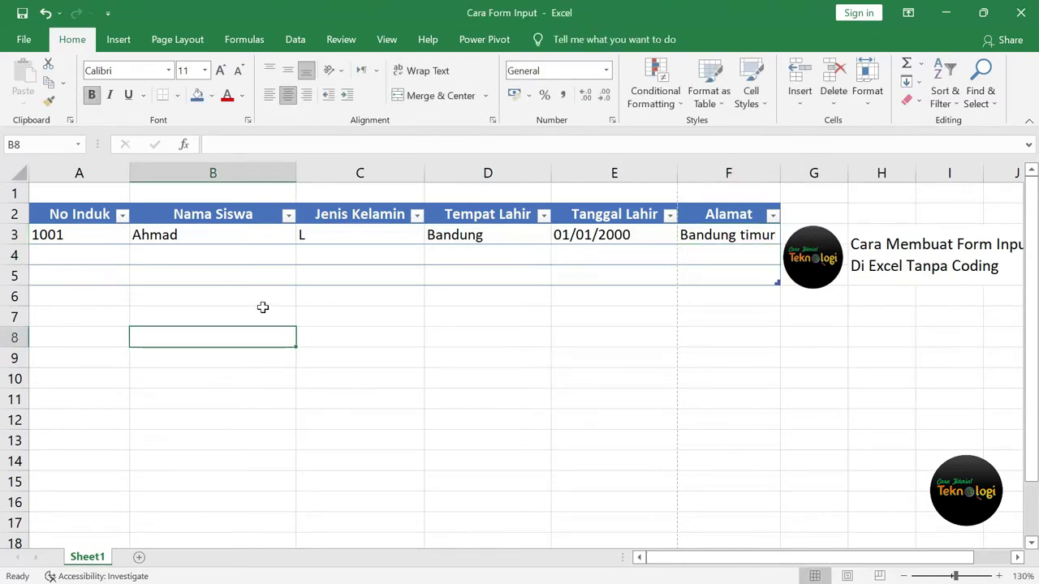
{"action": "left_click", "coordinate": [264, 317]}
{"action": "left_click", "coordinate": [261, 337]}
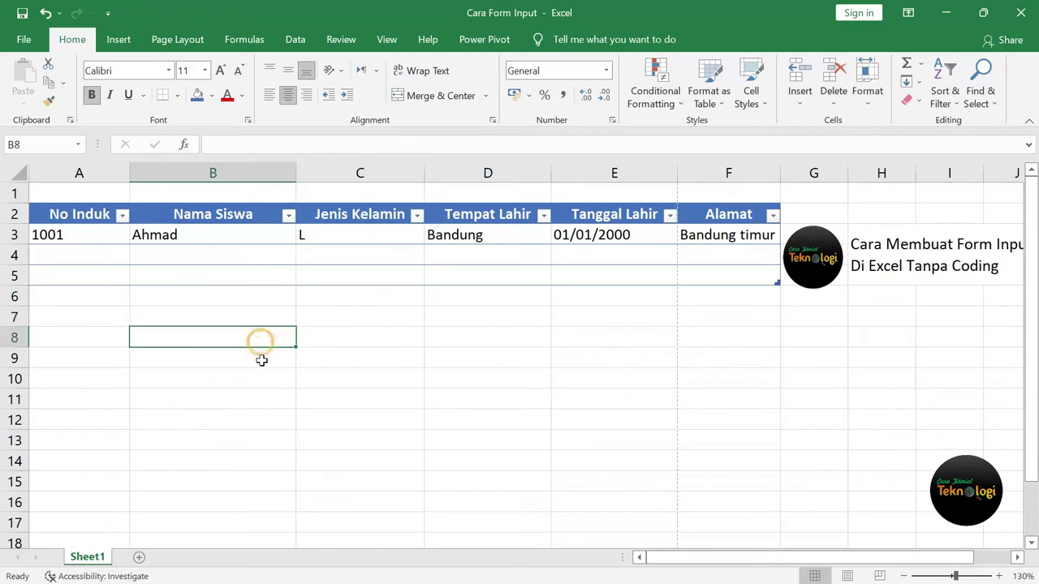
{"action": "left_click", "coordinate": [262, 358]}
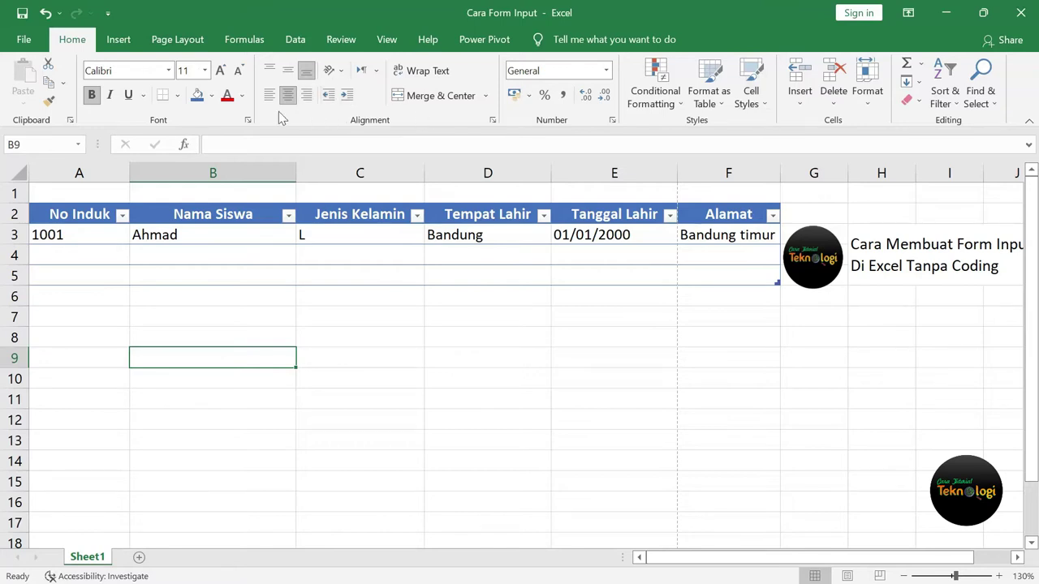
Add Form... from Commands Not in the Ribbon to the Quick Access Toolbar list in Excel Options.
{"action": "right_click", "coordinate": [319, 121]}
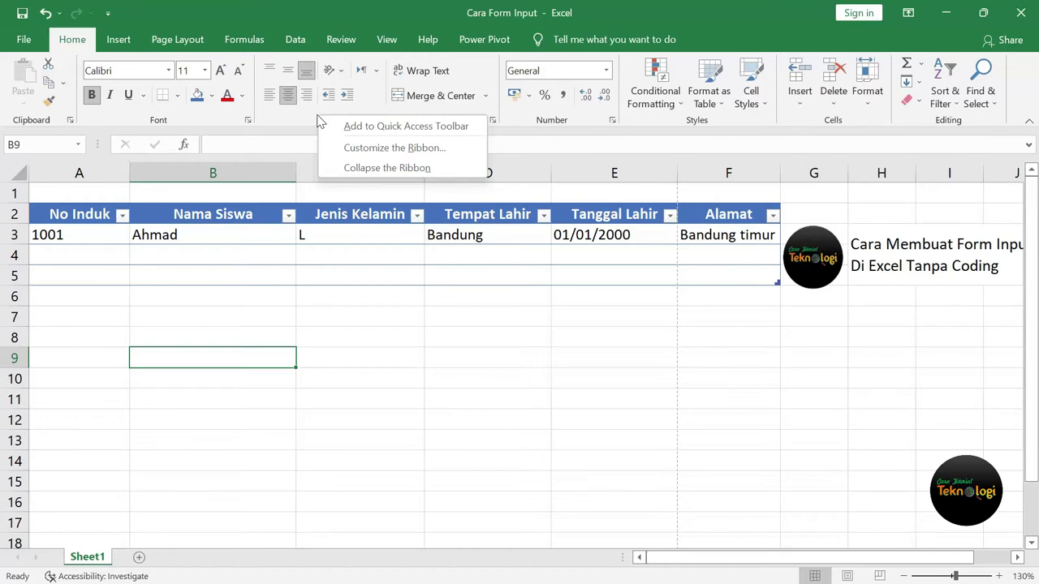
{"action": "left_click", "coordinate": [365, 150]}
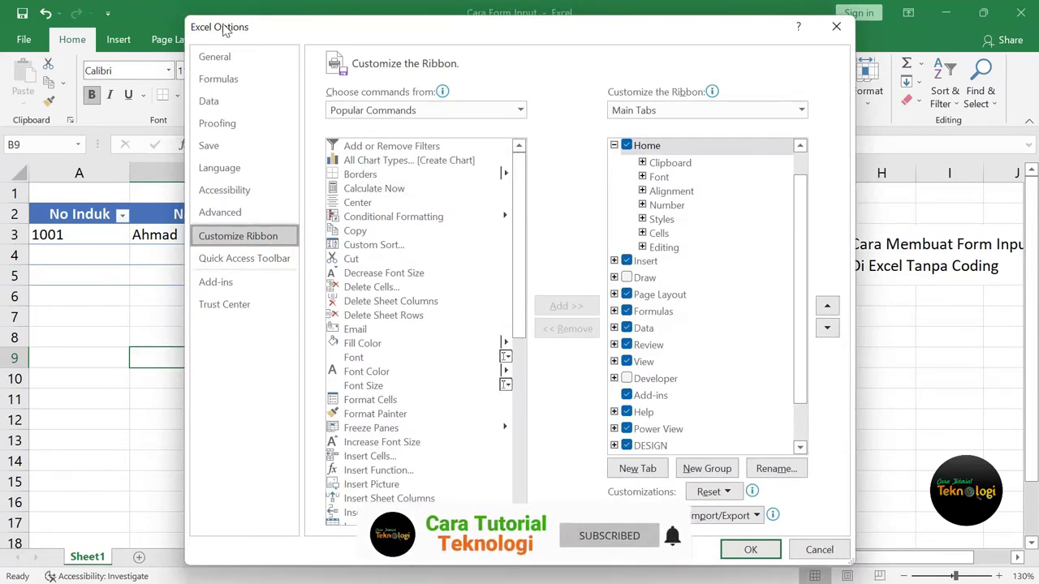
{"action": "left_click", "coordinate": [243, 260]}
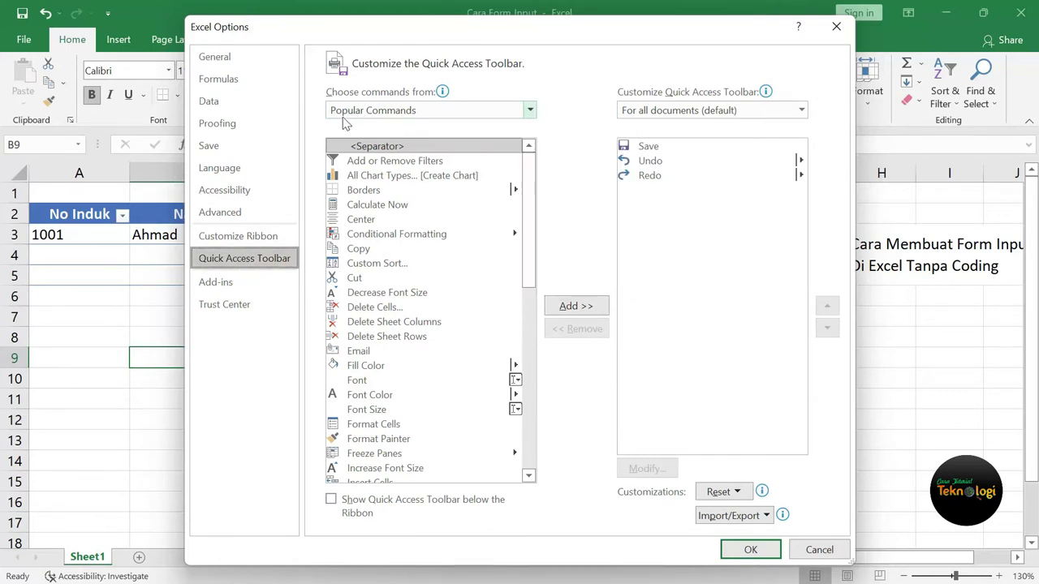
{"action": "left_click", "coordinate": [530, 111]}
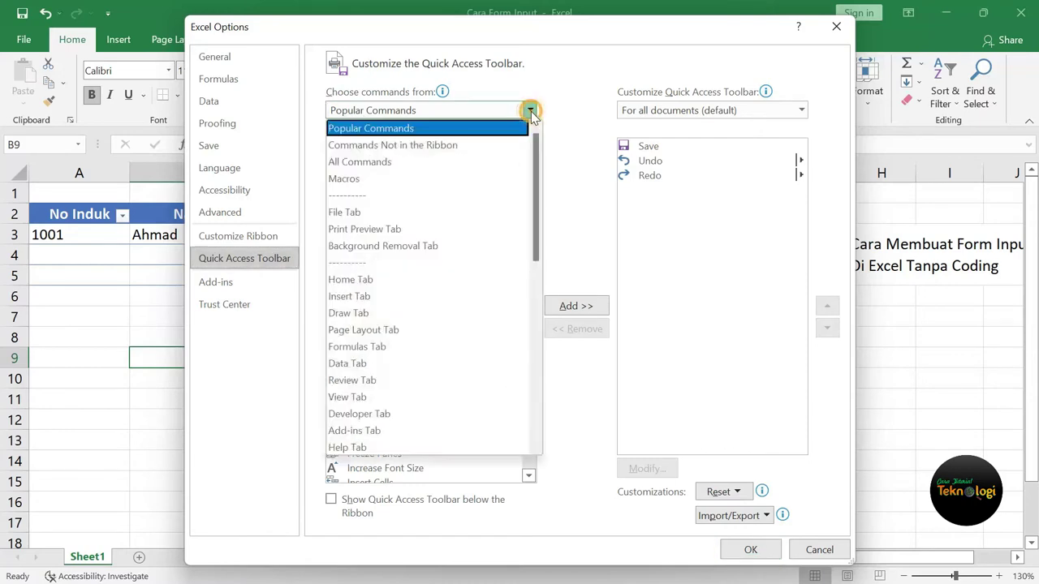
{"action": "left_click", "coordinate": [443, 146]}
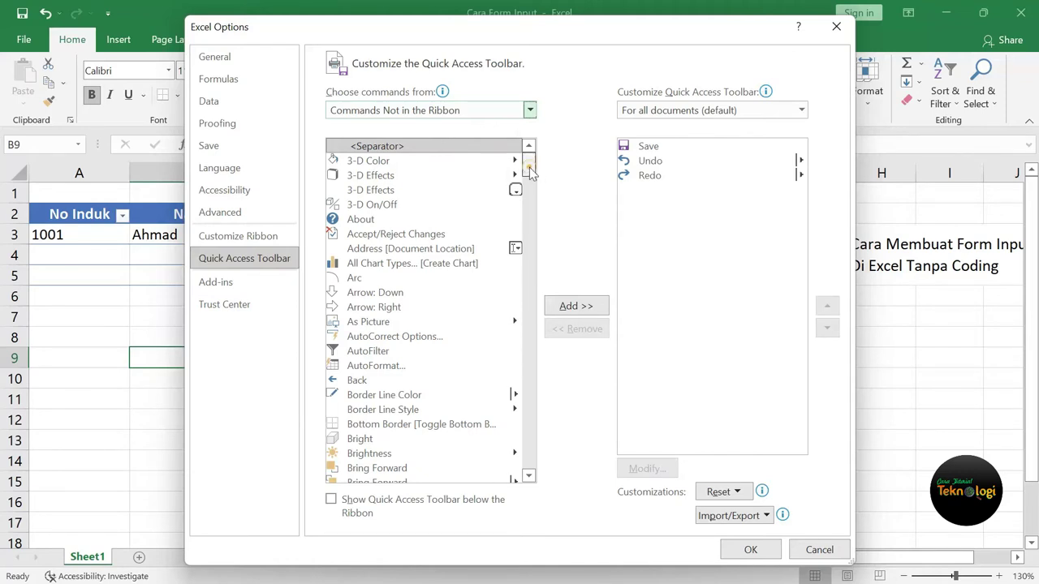
{"action": "left_click_drag", "start_coordinate": [528, 169], "coordinate": [532, 260]}
{"action": "left_click", "coordinate": [358, 272]}
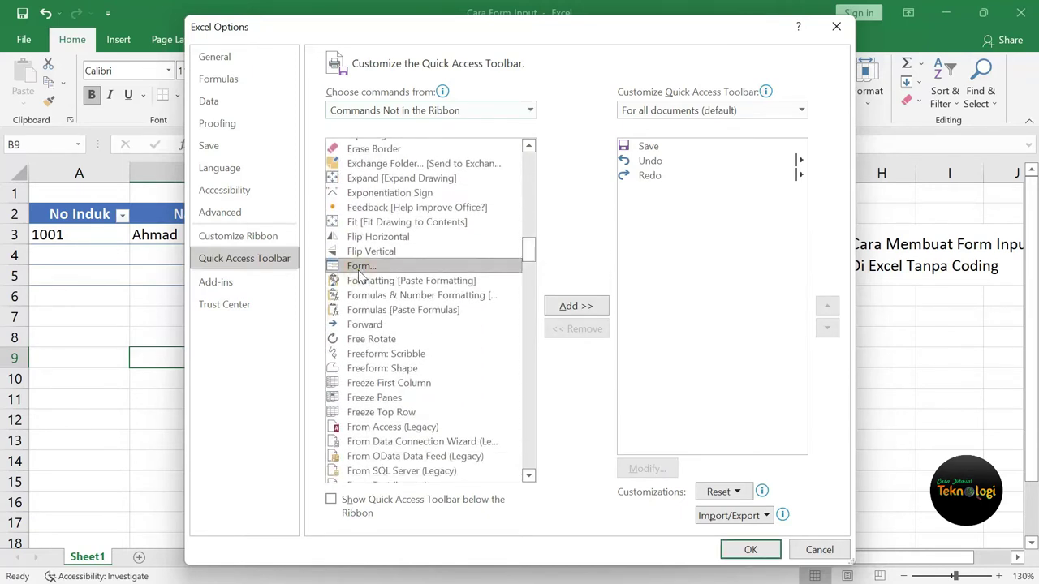
{"action": "left_click", "coordinate": [584, 313]}
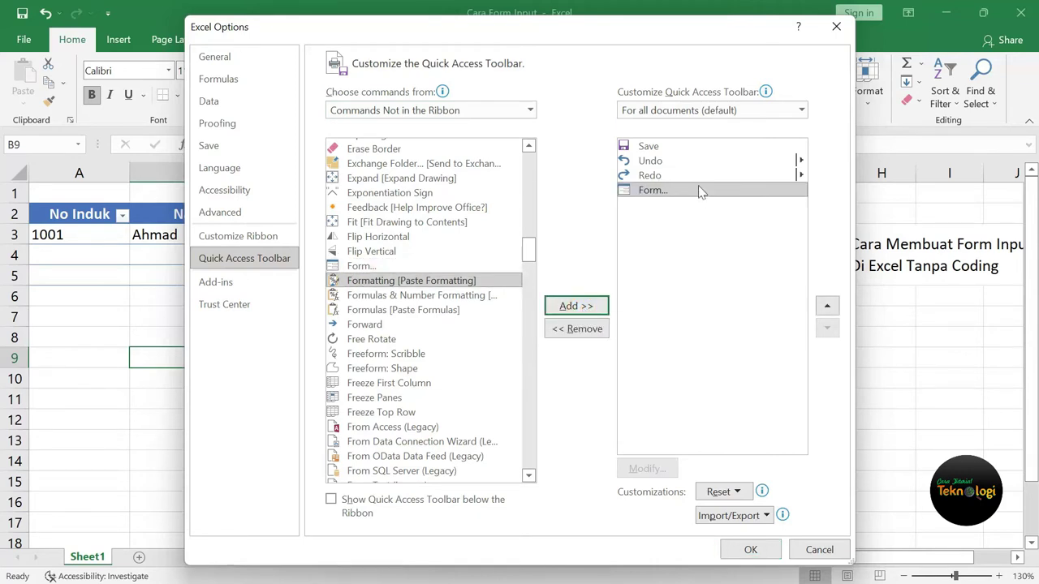
Confirm the Quick Access Toolbar change and select the No Induk and Nama Siswa headers.
{"action": "left_click", "coordinate": [751, 550]}
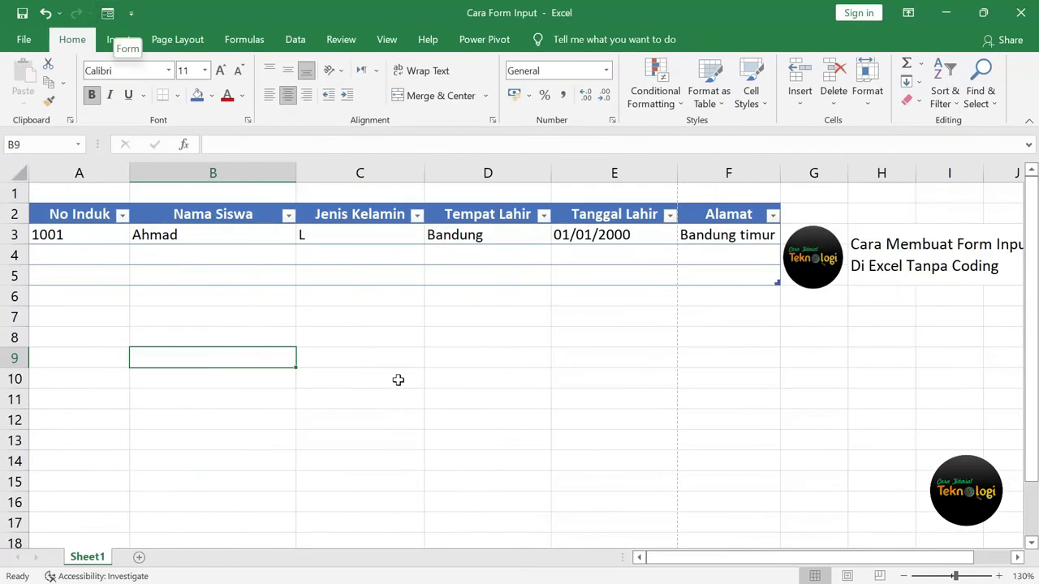
{"action": "left_click", "coordinate": [402, 382]}
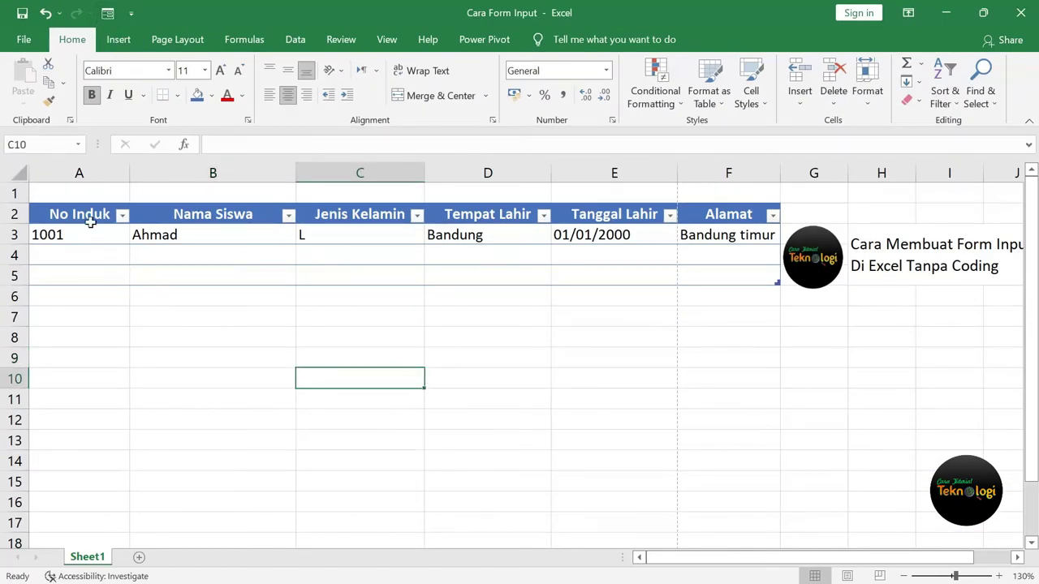
{"action": "left_click_drag", "start_coordinate": [91, 217], "coordinate": [725, 216]}
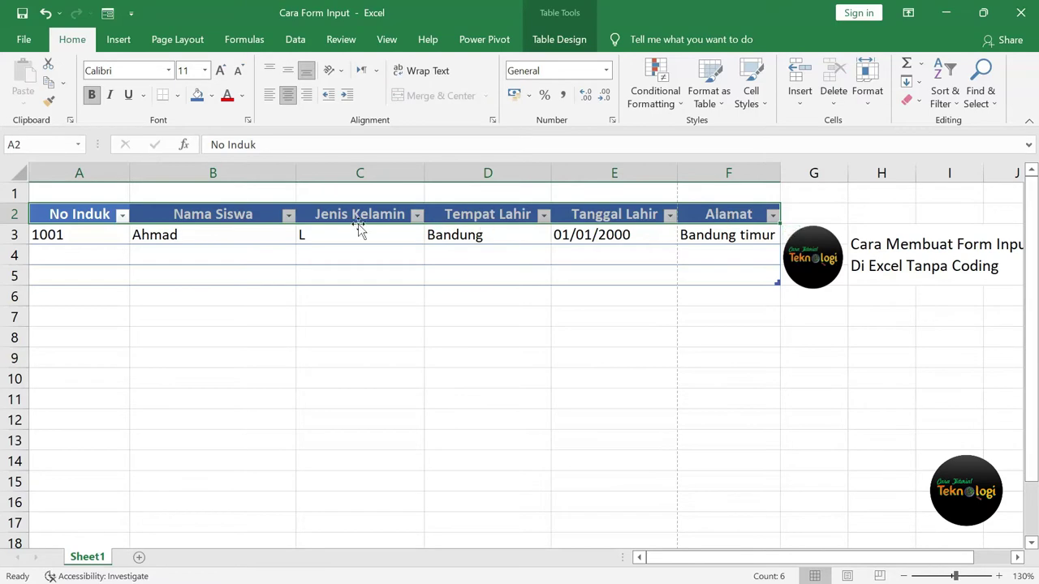
Open the student data form from the toolbar's Form button and shift it slightly right.
{"action": "left_click", "coordinate": [109, 14]}
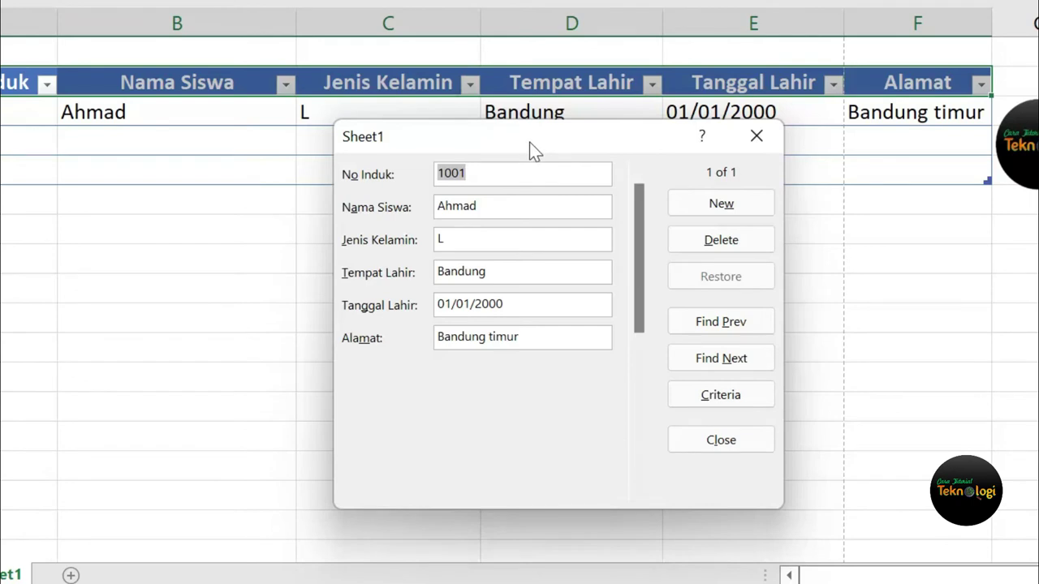
{"action": "left_click_drag", "start_coordinate": [529, 149], "coordinate": [606, 145]}
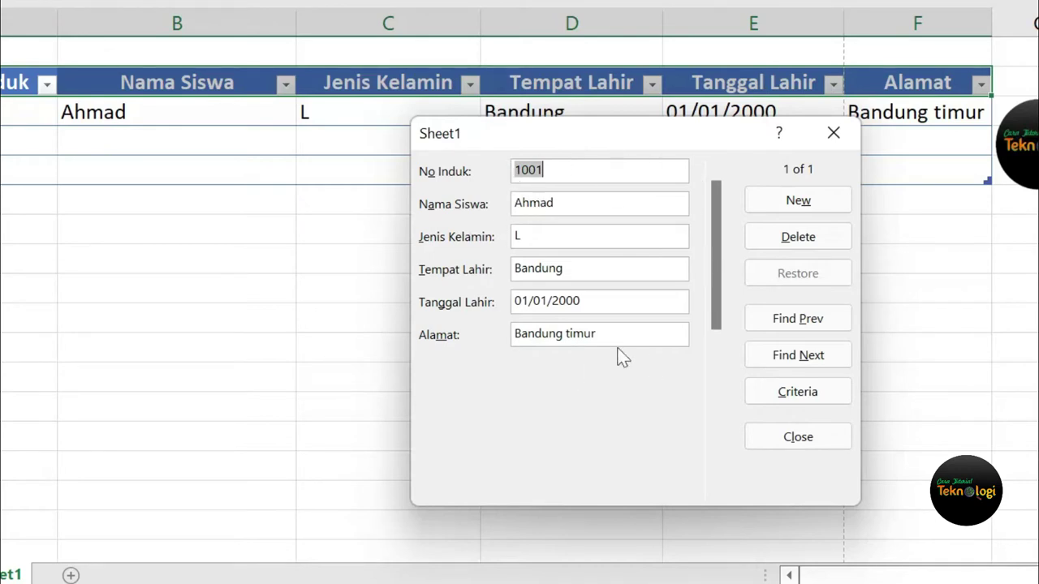
Add a new data-form record: 1002, Novi, P, Jakarta, 01/02/2000, Jakarta utara.
{"action": "left_click", "coordinate": [808, 208]}
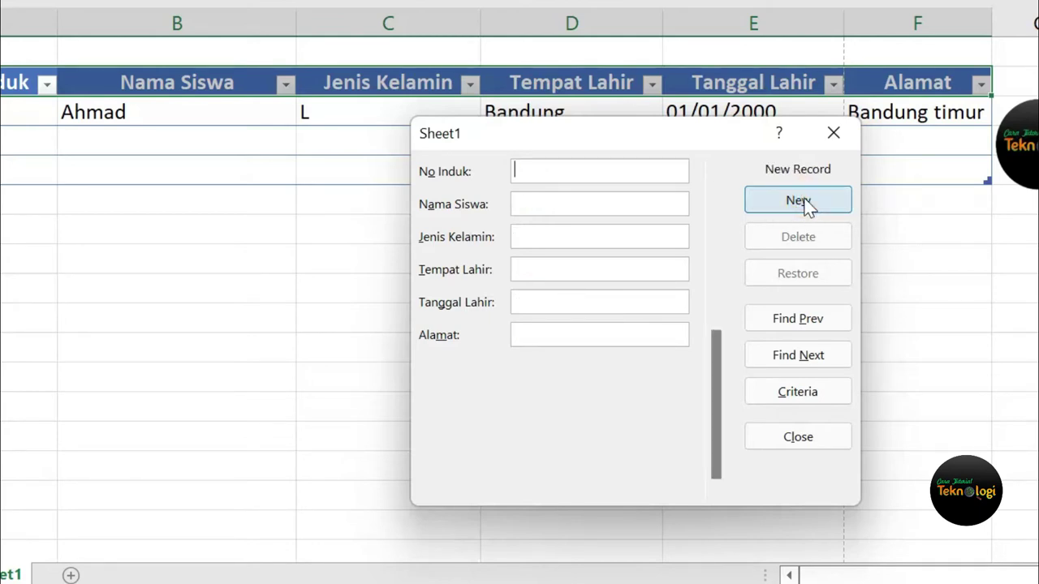
{"action": "type", "text": "1002"}
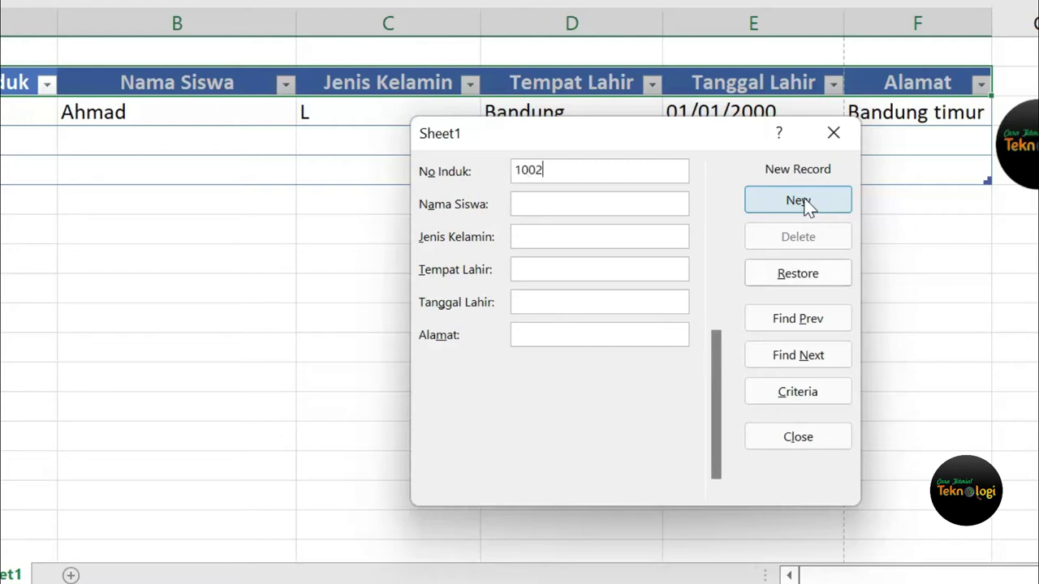
{"action": "key", "text": "Tab"}
{"action": "type", "text": "Novi"}
{"action": "key", "text": "Tab"}
{"action": "key", "text": "BackSpace"}
{"action": "type", "text": "Jakart"}
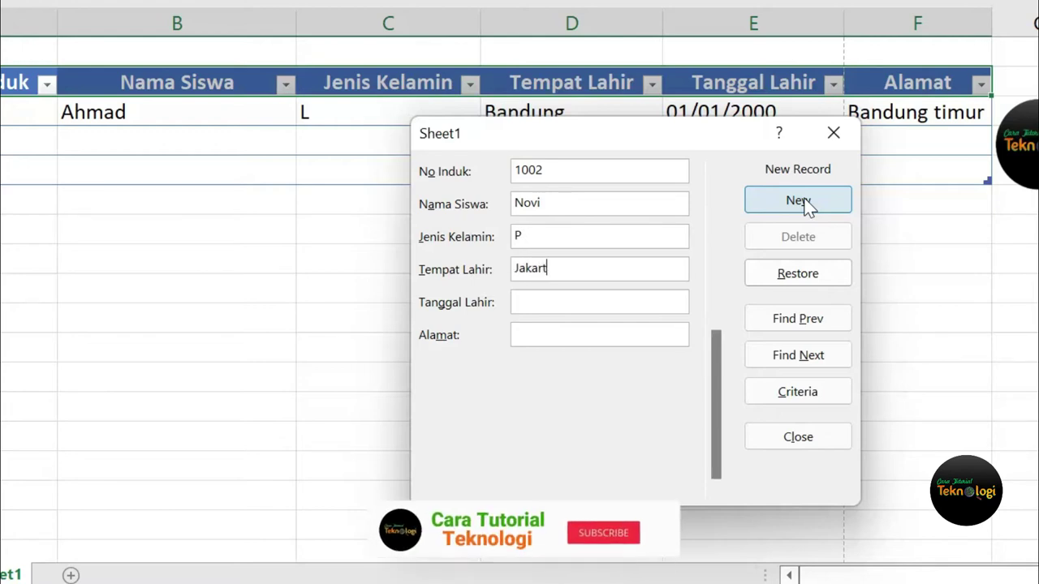
{"action": "type", "text": "a"}
{"action": "key", "text": "Tab"}
{"action": "type", "text": "1/"}
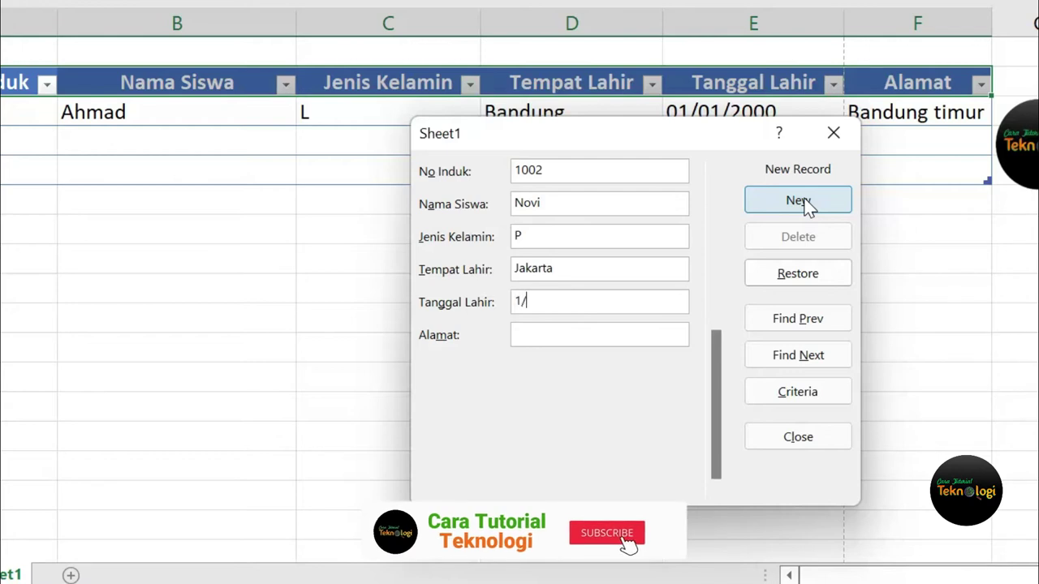
{"action": "type", "text": "2/2000"}
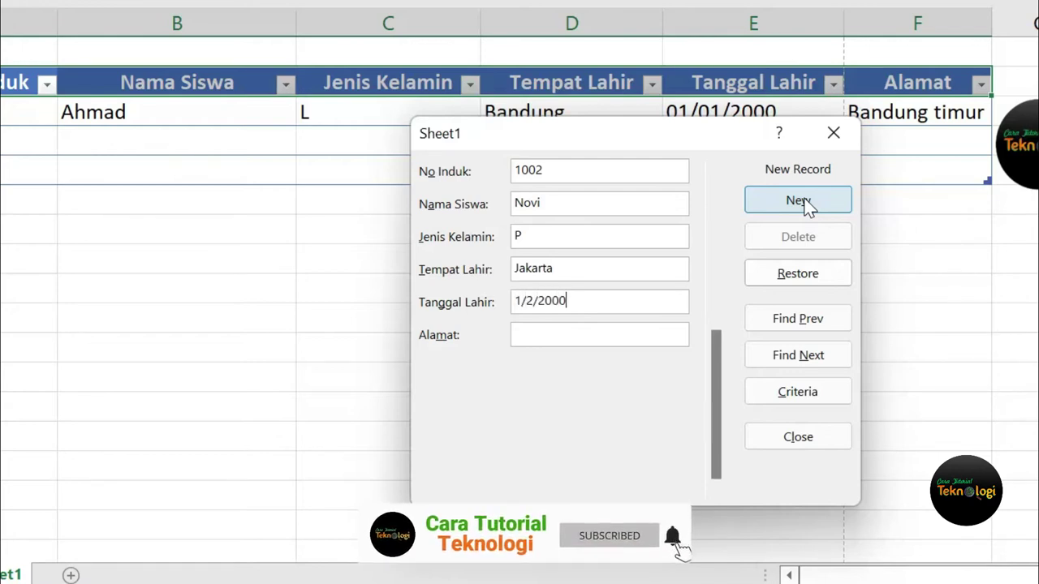
{"action": "key", "text": "Tab"}
{"action": "type", "text": "aka"}
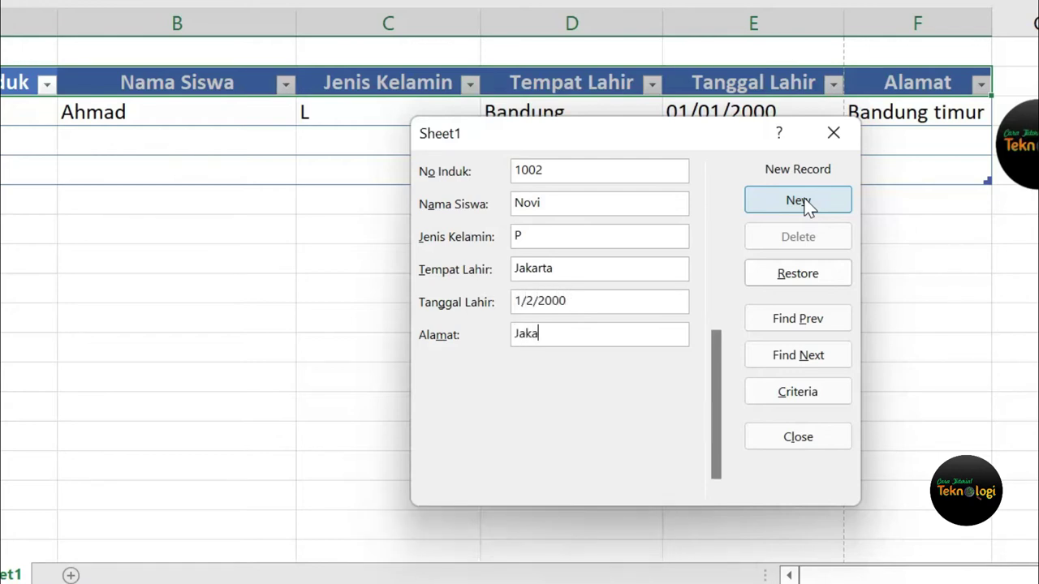
{"action": "type", "text": "rta utara"}
{"action": "left_click", "coordinate": [805, 199]}
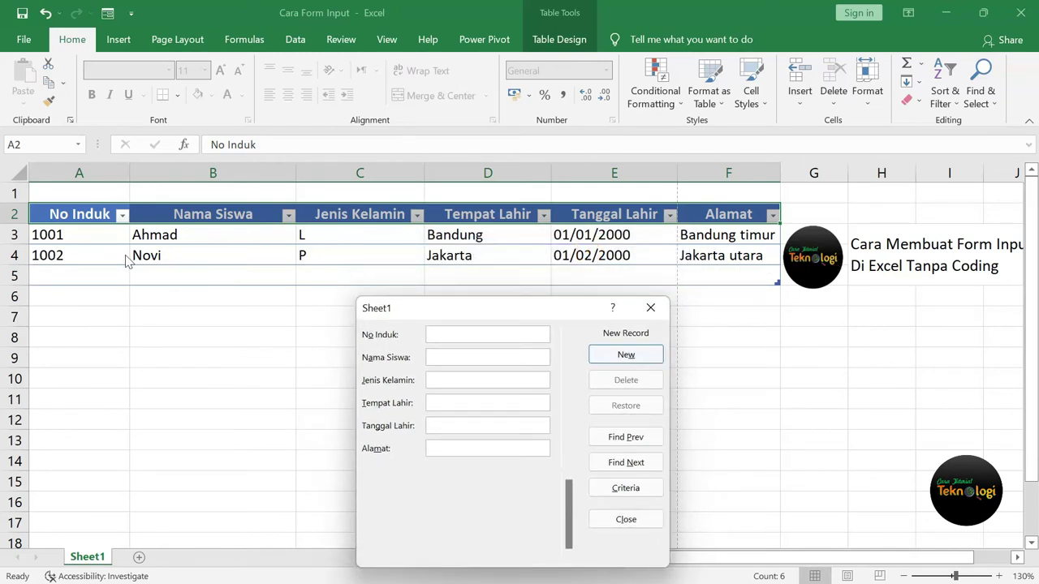
Enter 1003, Iwan, L, Bandung, 1/3/2000, Bandung selatan in the data form and save it.
{"action": "left_click_drag", "start_coordinate": [469, 310], "coordinate": [452, 296]}
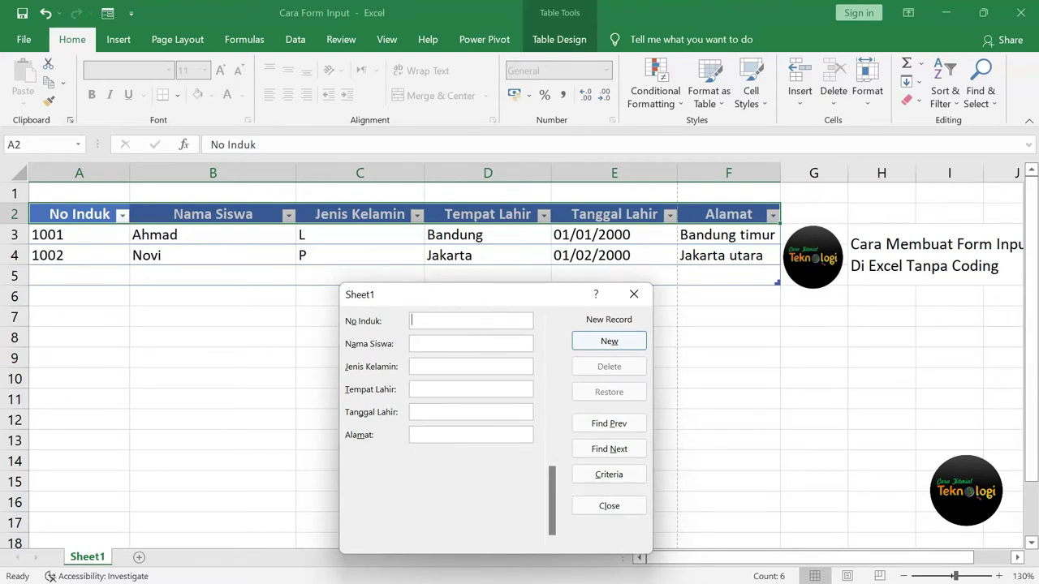
{"action": "type", "text": "1003"}
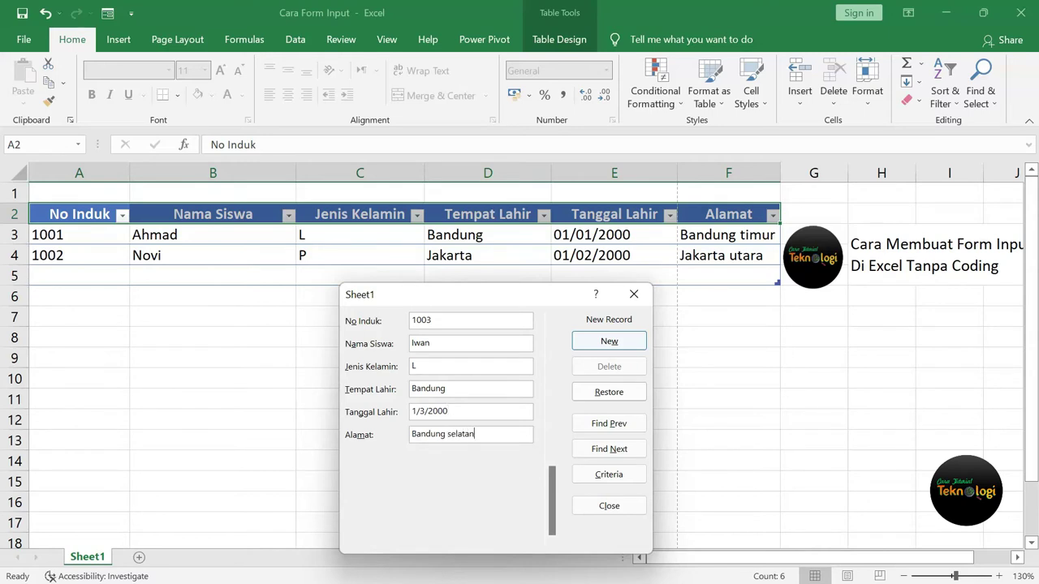
{"action": "key", "text": "Return"}
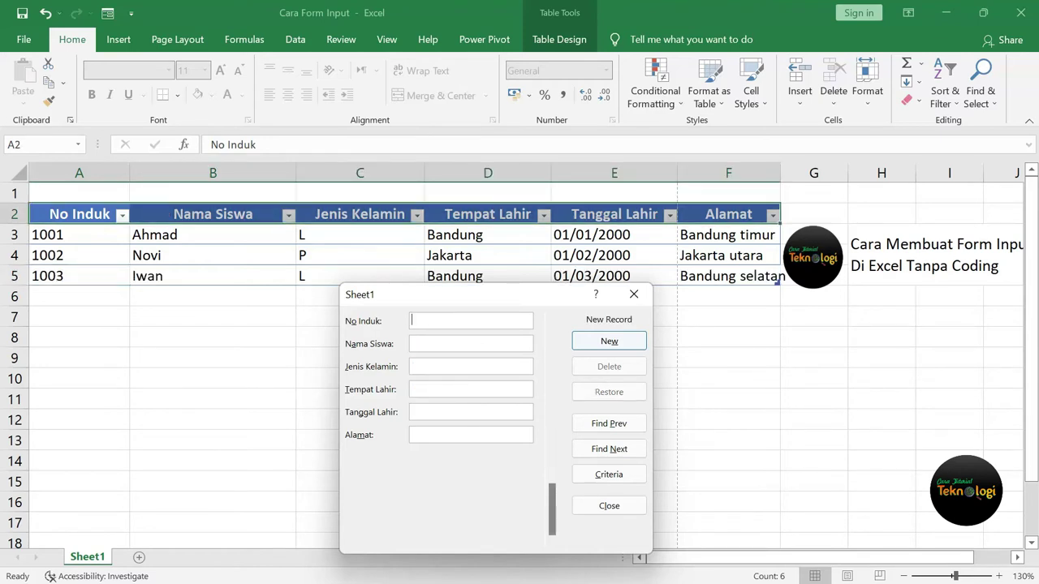
{"action": "left_click_drag", "start_coordinate": [465, 297], "coordinate": [475, 309]}
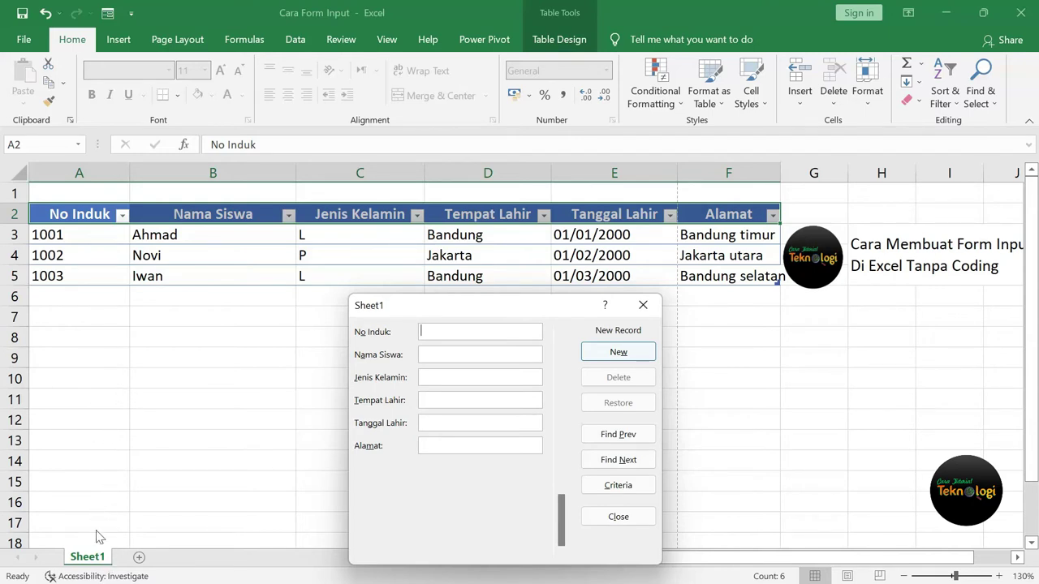
{"action": "mouse_move", "coordinate": [516, 311]}
{"action": "left_mouse_down"}
{"action": "mouse_move", "coordinate": [504, 257]}
{"action": "mouse_move", "coordinate": [508, 305]}
{"action": "left_mouse_up"}
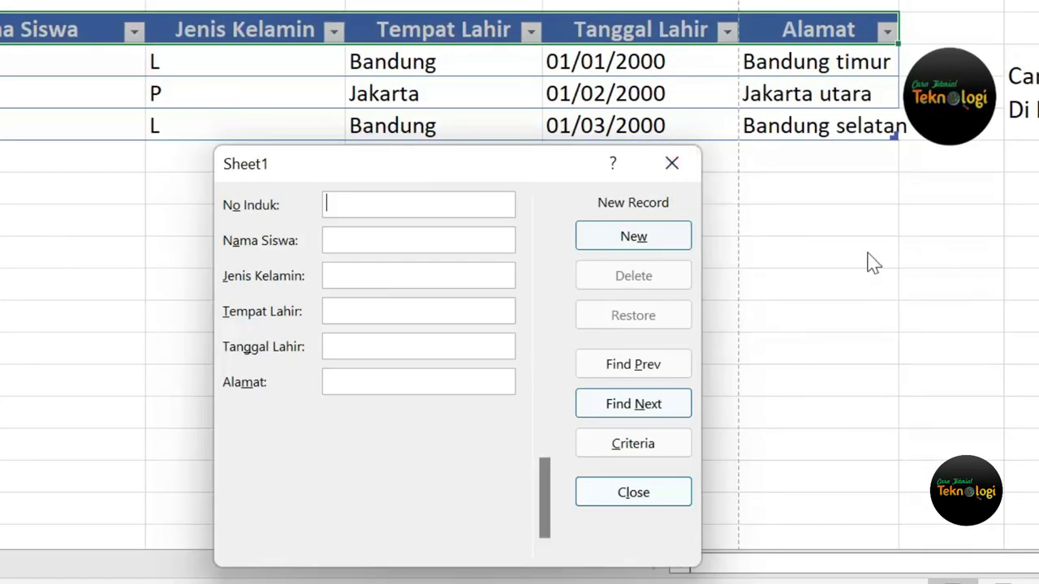
Search by the Nama Siswa criterion novi to display Novi's record, 2 of 3.
{"action": "left_click", "coordinate": [652, 457]}
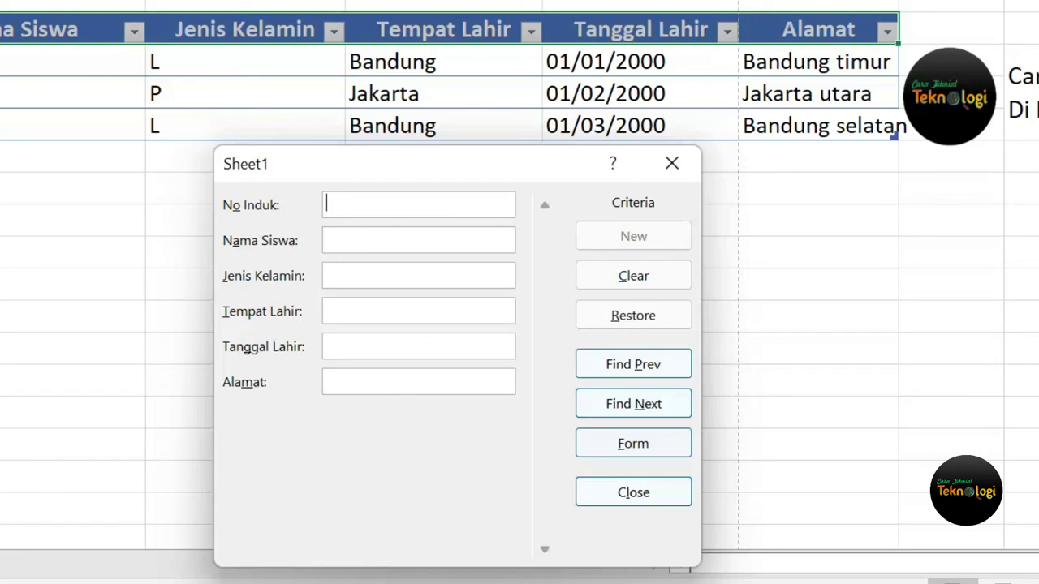
{"action": "left_click", "coordinate": [417, 240]}
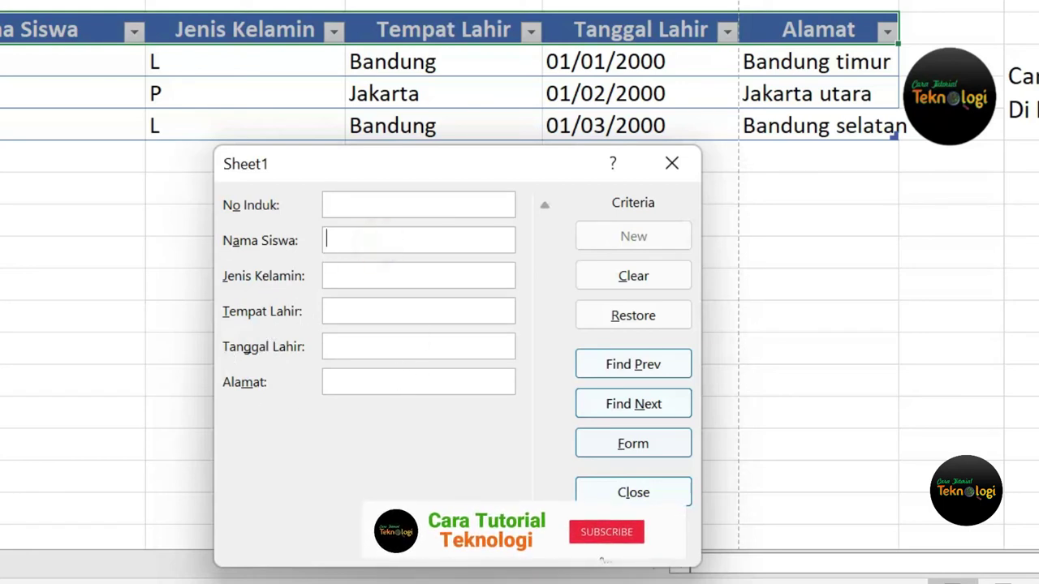
{"action": "type", "text": "novi"}
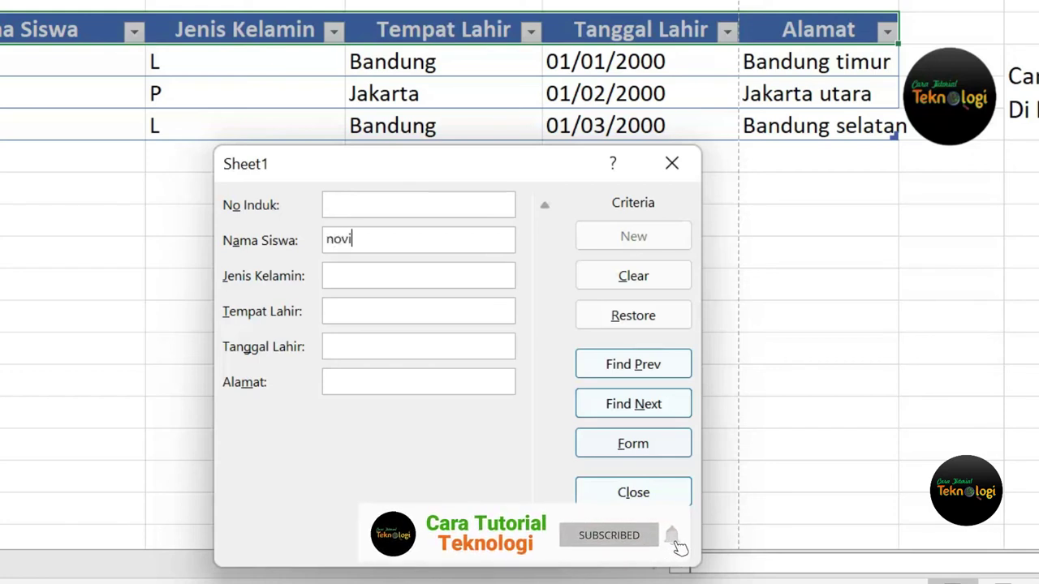
{"action": "left_click", "coordinate": [650, 375]}
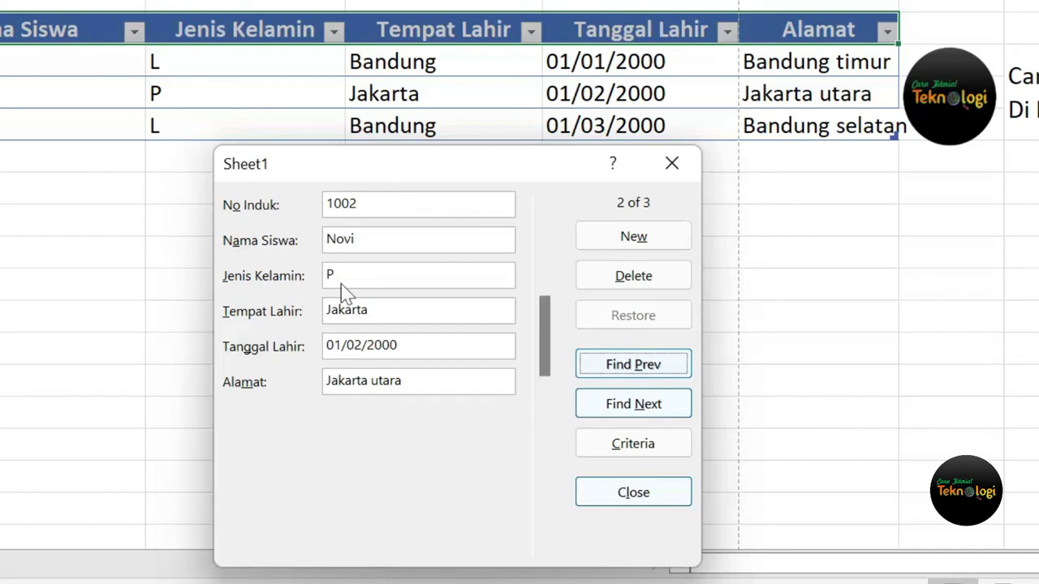
Overwrite Novi's Tempat Lahir Jakarta with Surabaya and save the record.
{"action": "left_click_drag", "start_coordinate": [387, 305], "coordinate": [327, 313]}
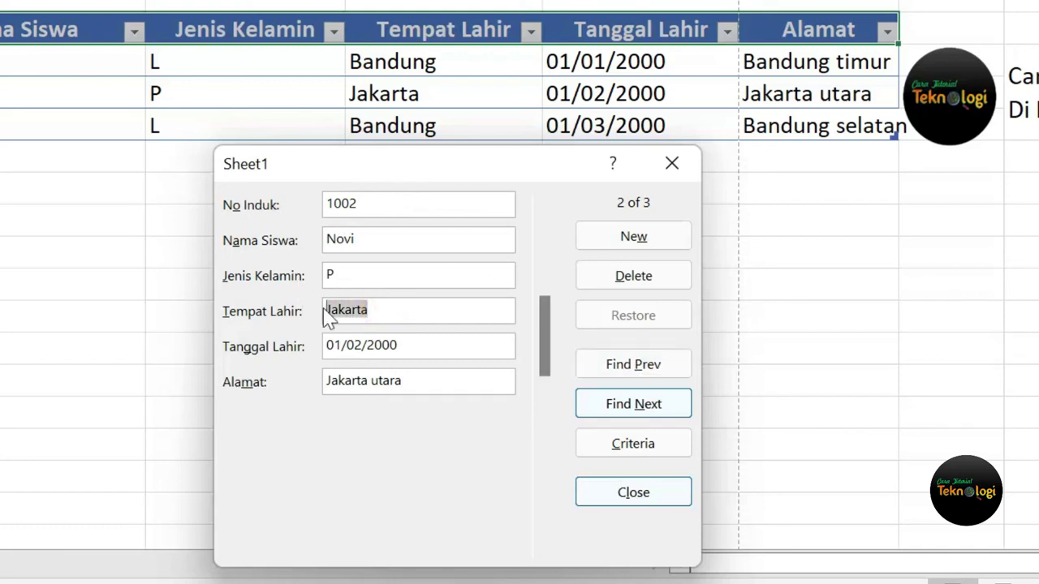
{"action": "type", "text": "Sur"}
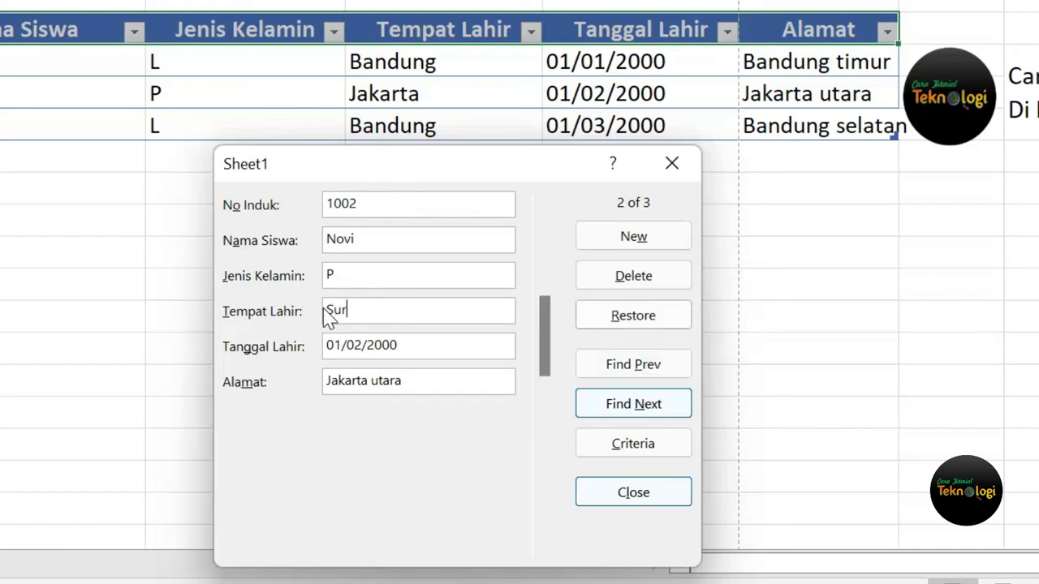
{"action": "type", "text": "abaya"}
{"action": "key", "text": "Return"}
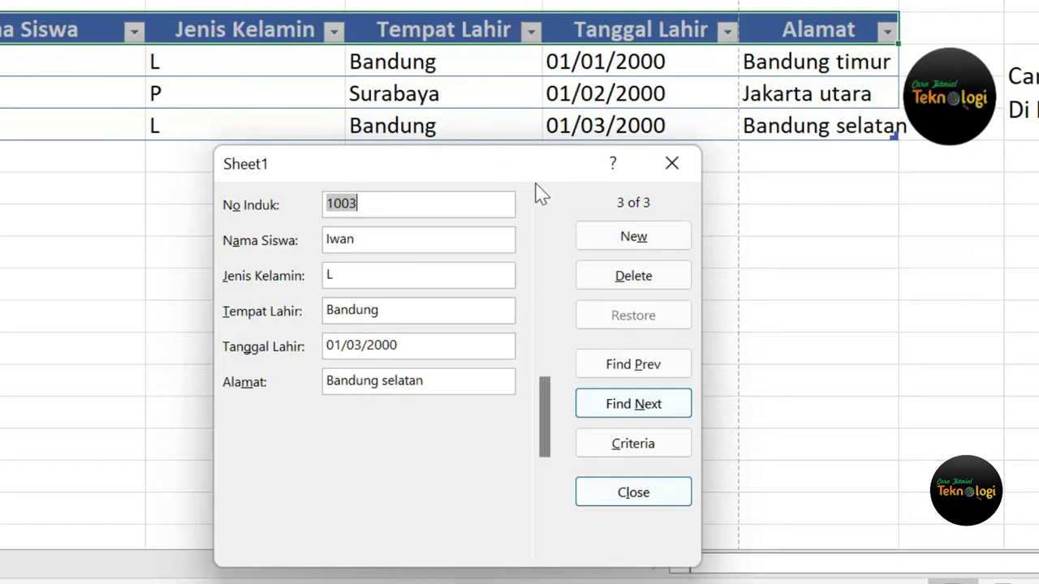
Clear the name criterion and search No Induk 1001 to show Ahmad's record.
{"action": "left_click_drag", "start_coordinate": [539, 175], "coordinate": [533, 193]}
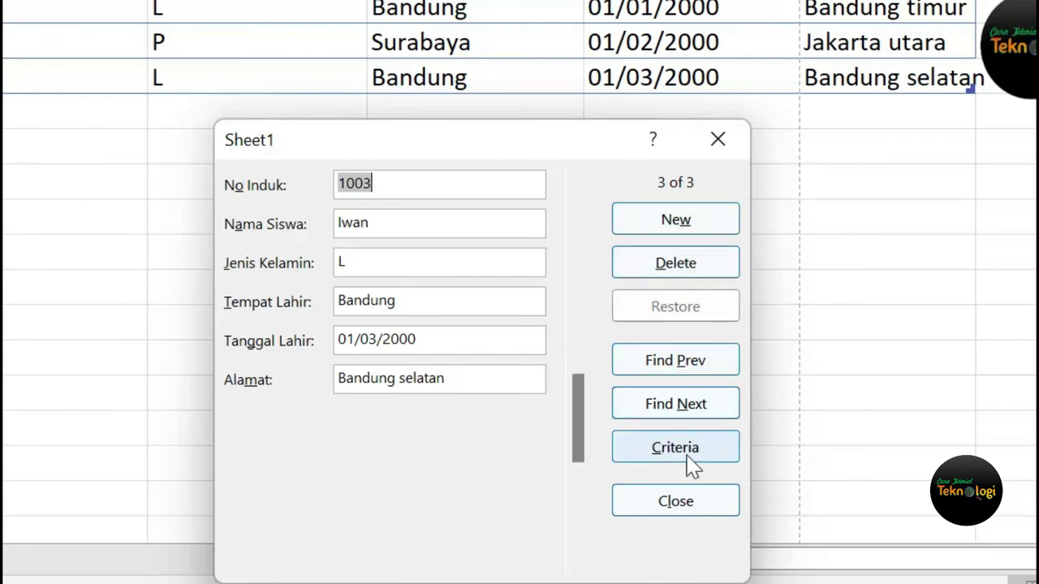
{"action": "left_click", "coordinate": [699, 454]}
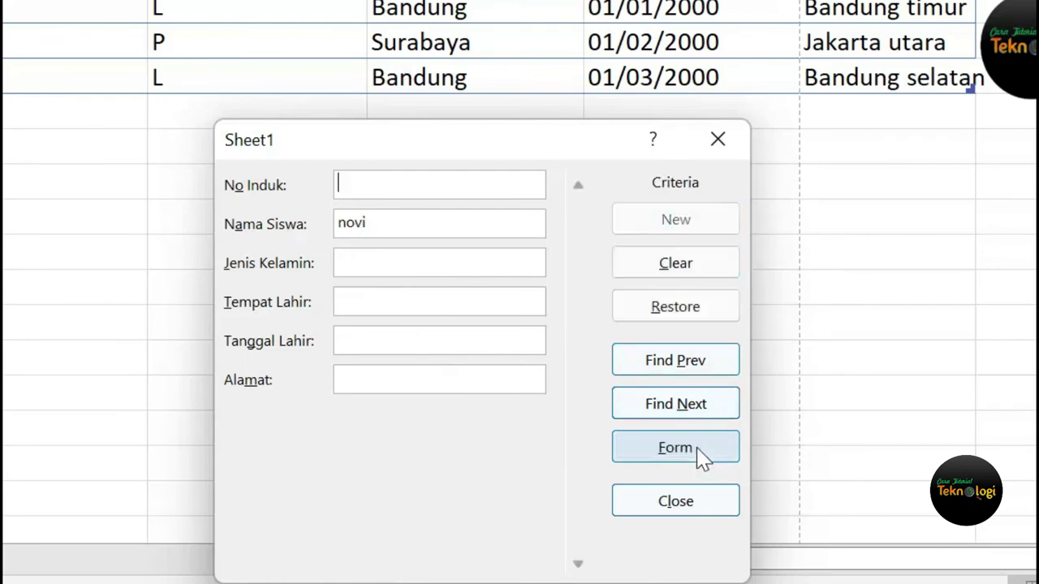
{"action": "key", "text": "Tab"}
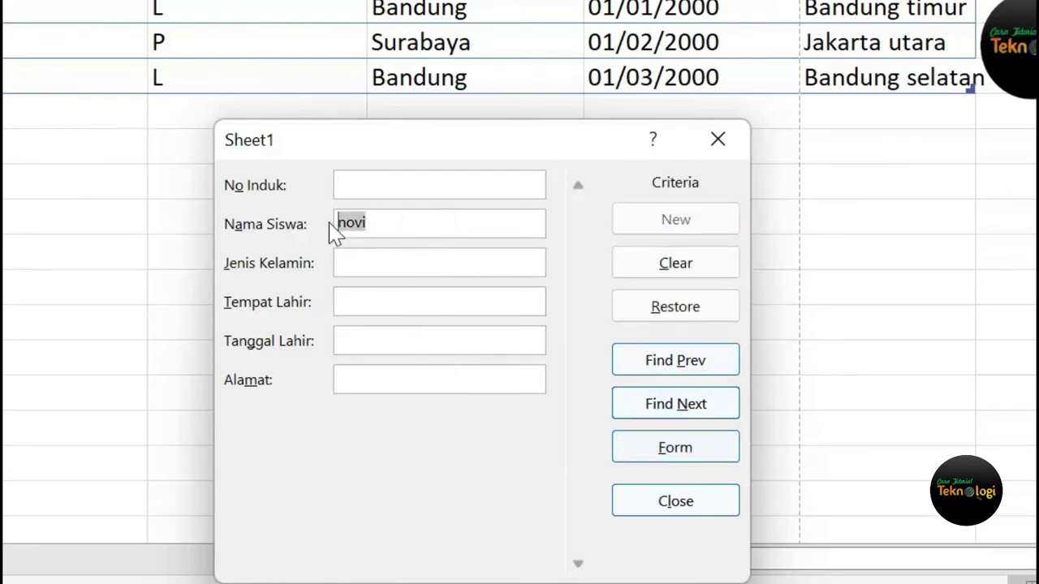
{"action": "type", "text": "ahmad"}
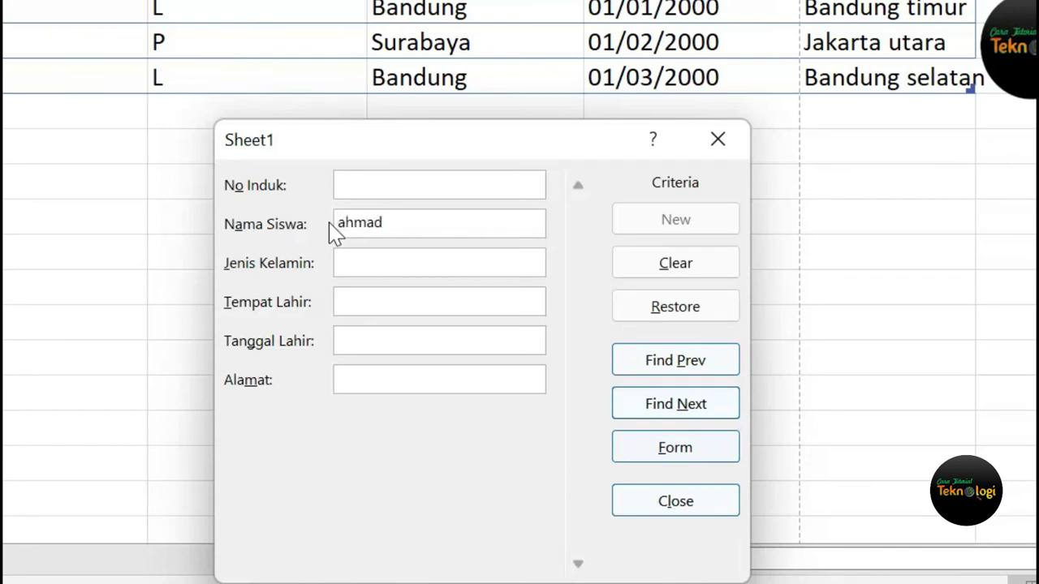
{"action": "left_click_drag", "start_coordinate": [408, 225], "coordinate": [321, 227]}
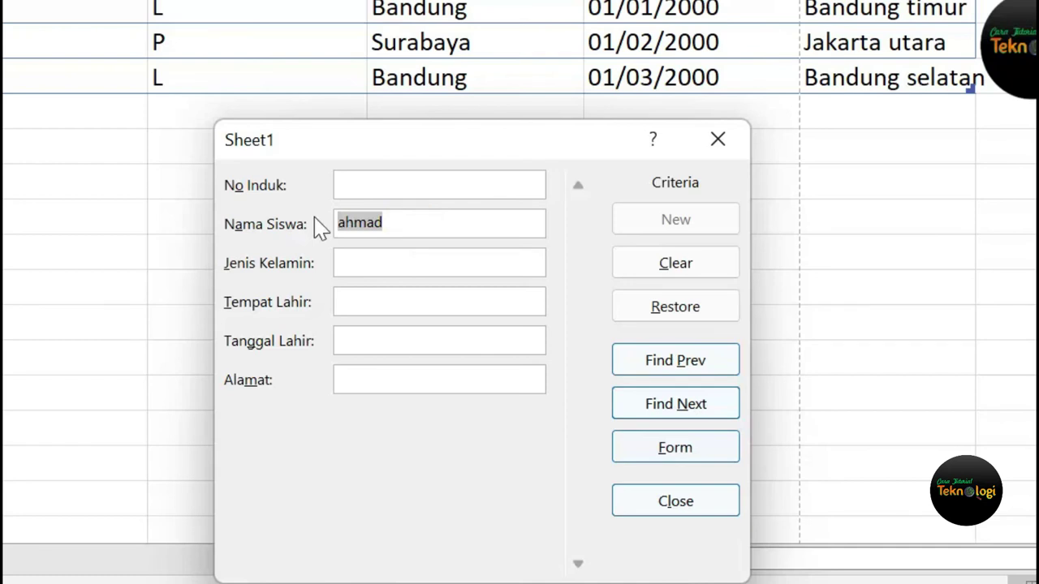
{"action": "key", "text": "BackSpace"}
{"action": "left_click", "coordinate": [398, 179]}
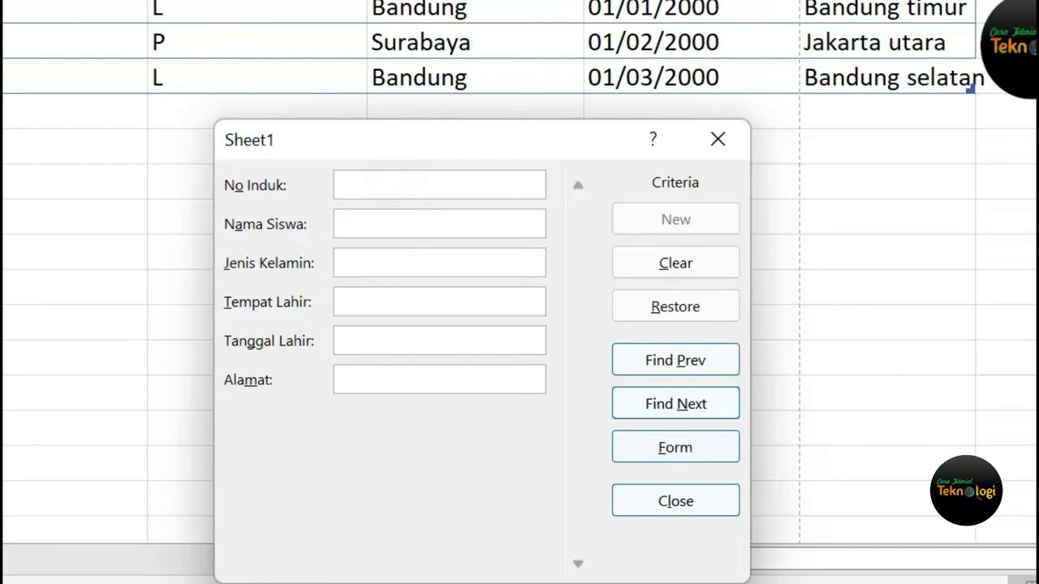
{"action": "type", "text": "1001"}
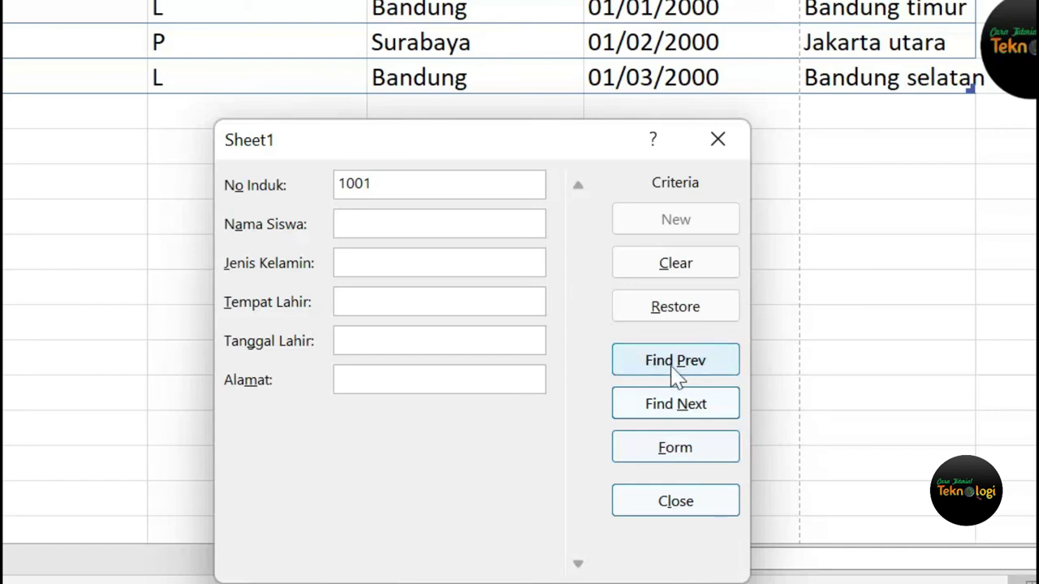
{"action": "left_click", "coordinate": [686, 371]}
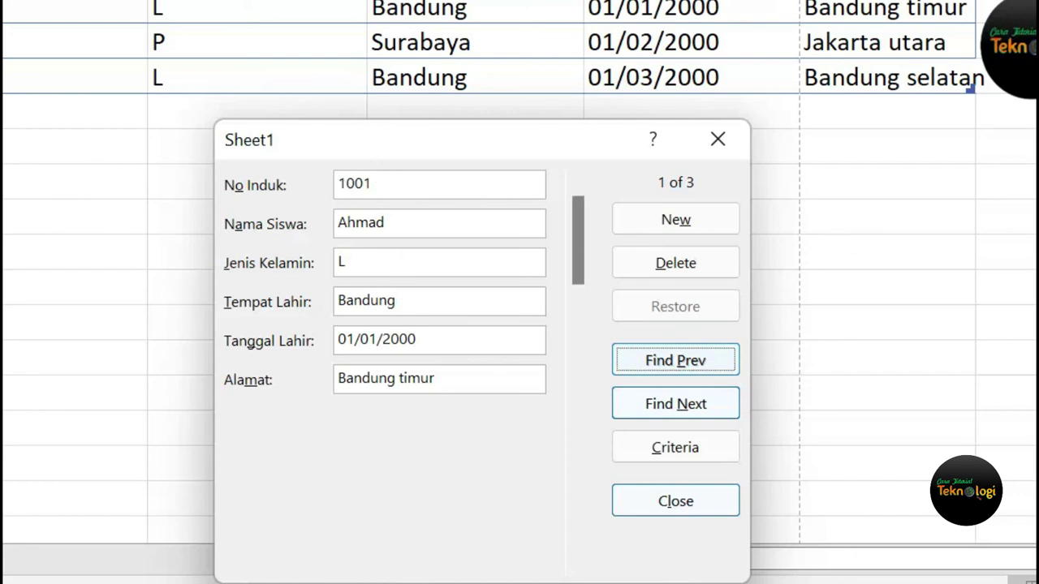
Delete Ahmad's record 1001 from the Data Form and confirm the permanent deletion.
{"action": "left_click", "coordinate": [708, 271]}
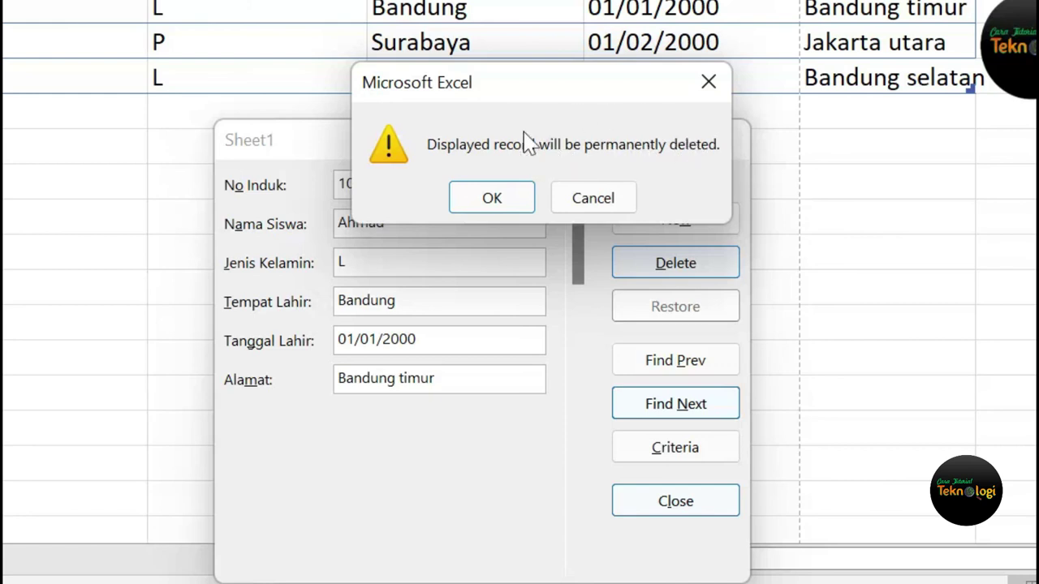
{"action": "left_click", "coordinate": [493, 203]}
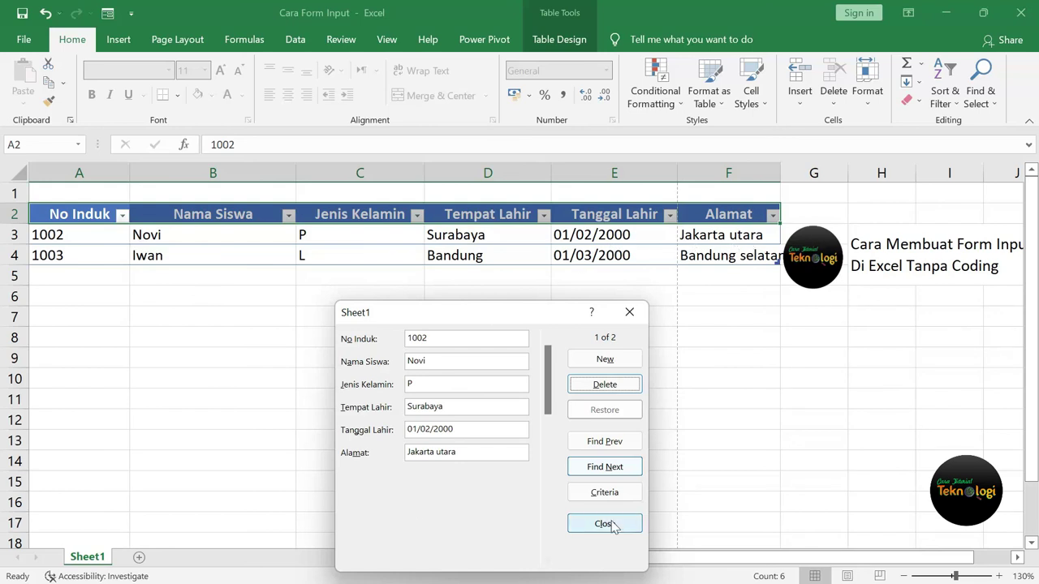
{"action": "left_click_drag", "start_coordinate": [522, 314], "coordinate": [512, 274]}
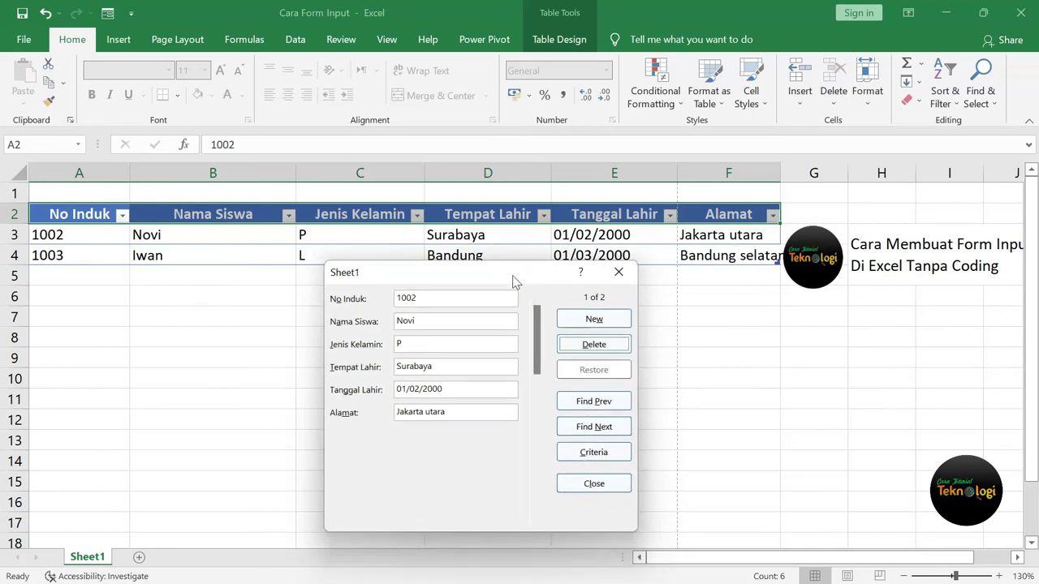